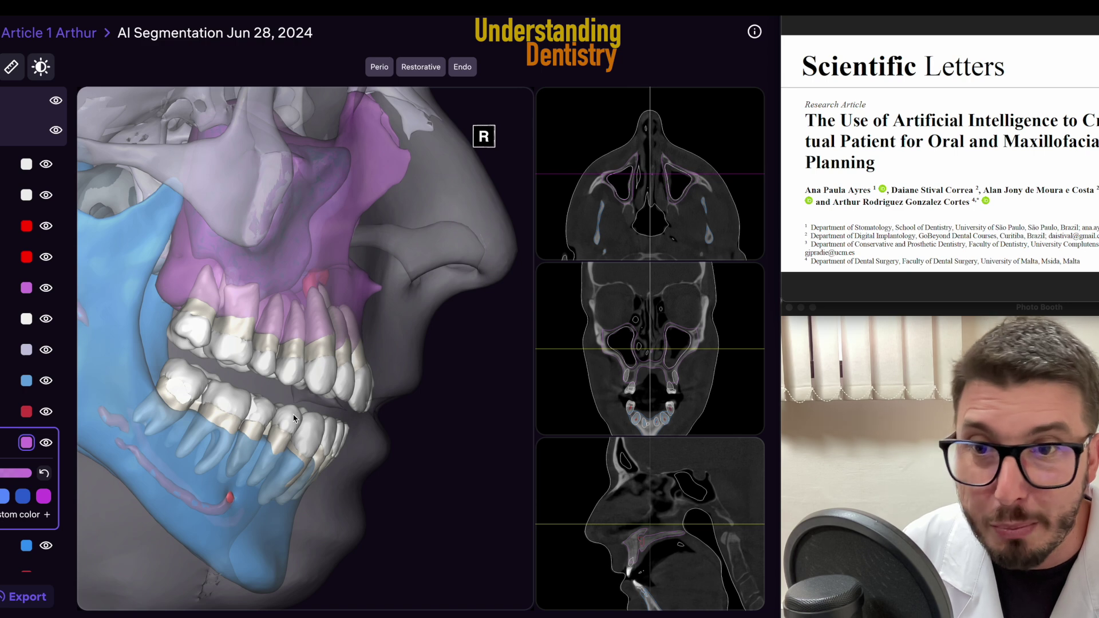
Examine the segmented jaws, teeth and mandibular canal from the right side and from behind in the 3D model.
scroll(315, 357, "down", 6)
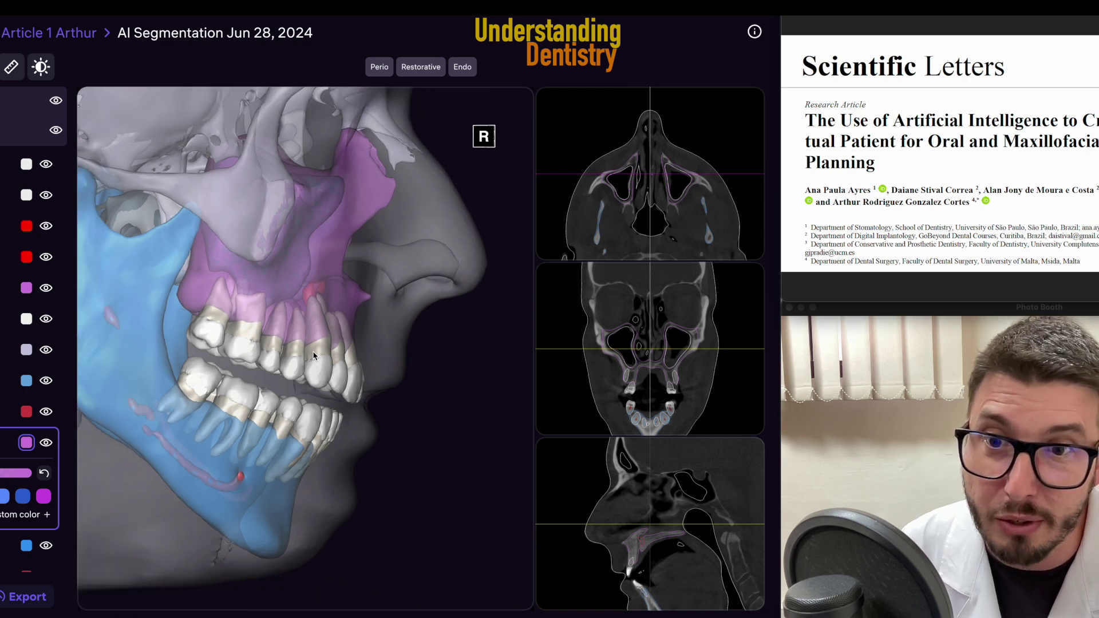
scroll(288, 344, "up", 5)
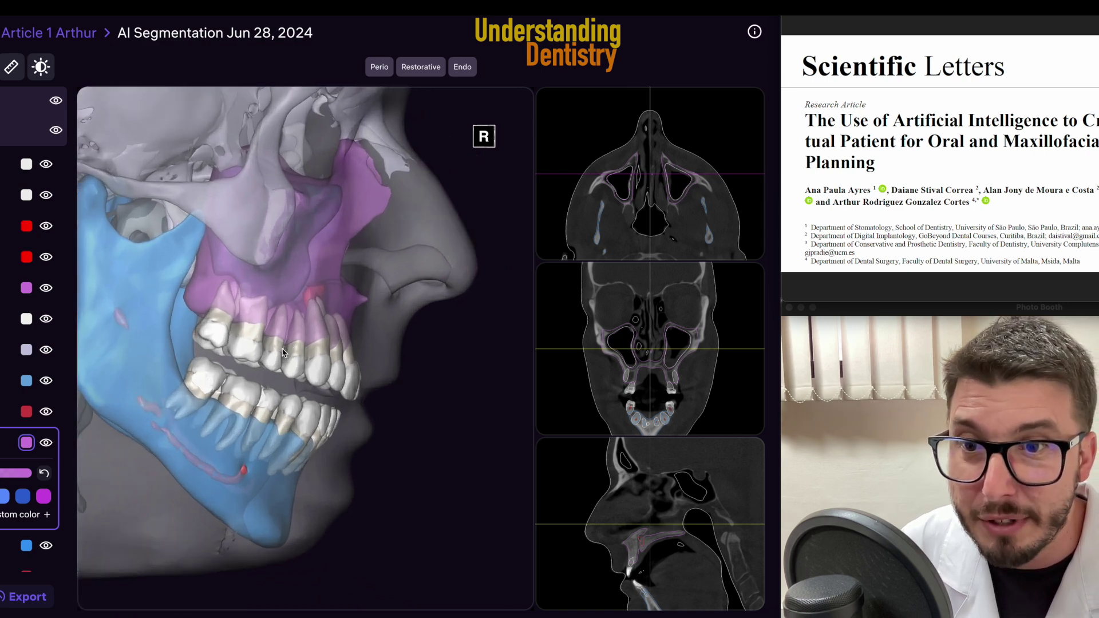
scroll(298, 361, "up", 4)
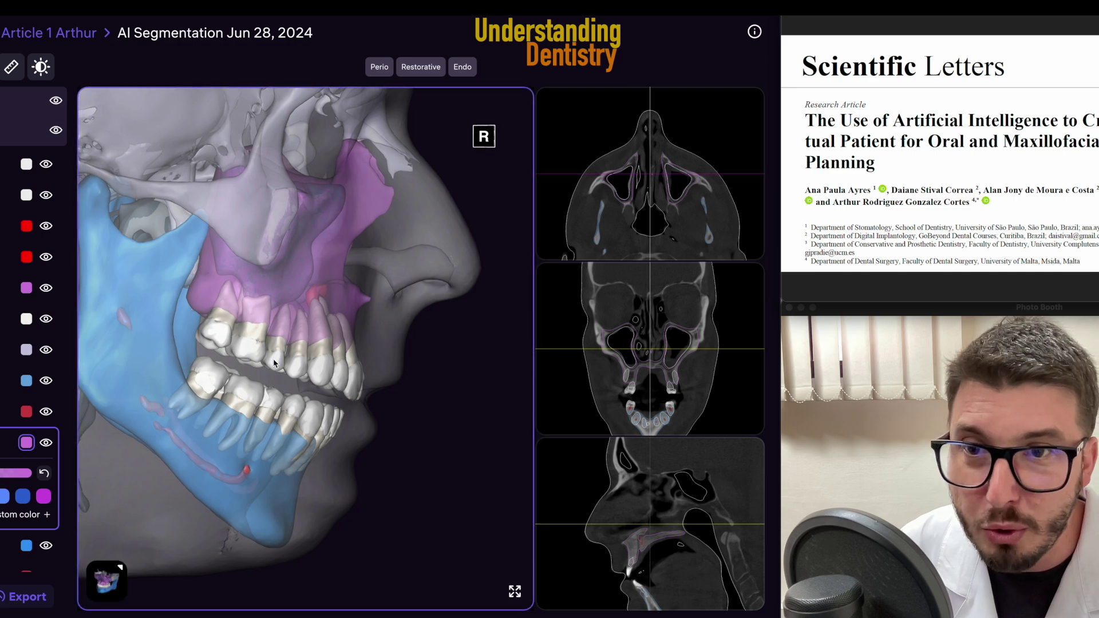
right_click_drag(343, 353, 387, 355)
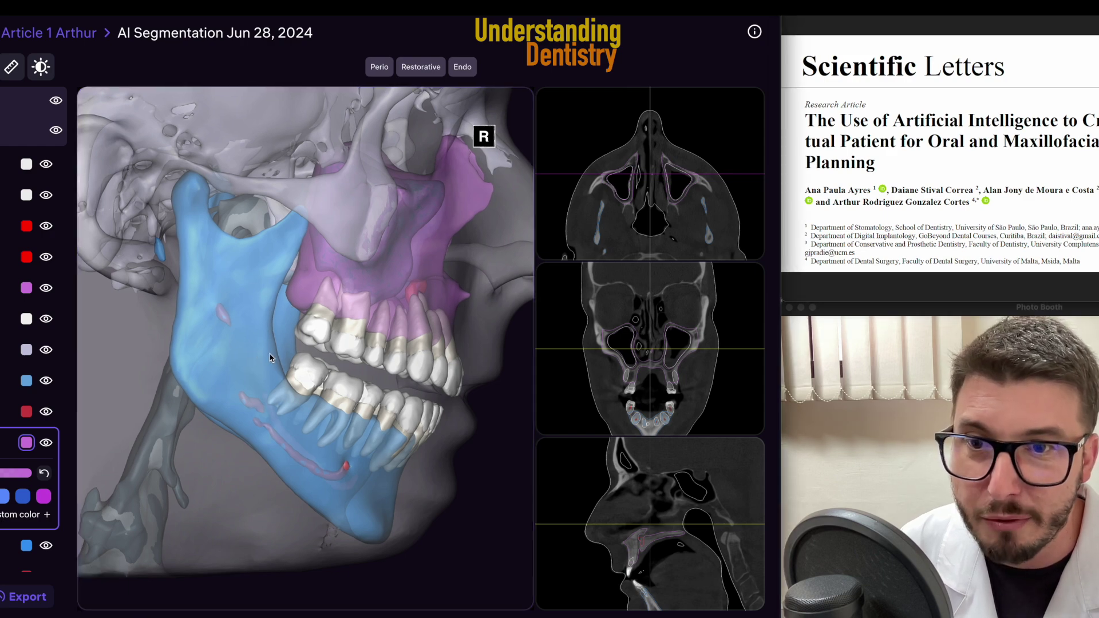
left_click_drag(246, 355, 192, 355)
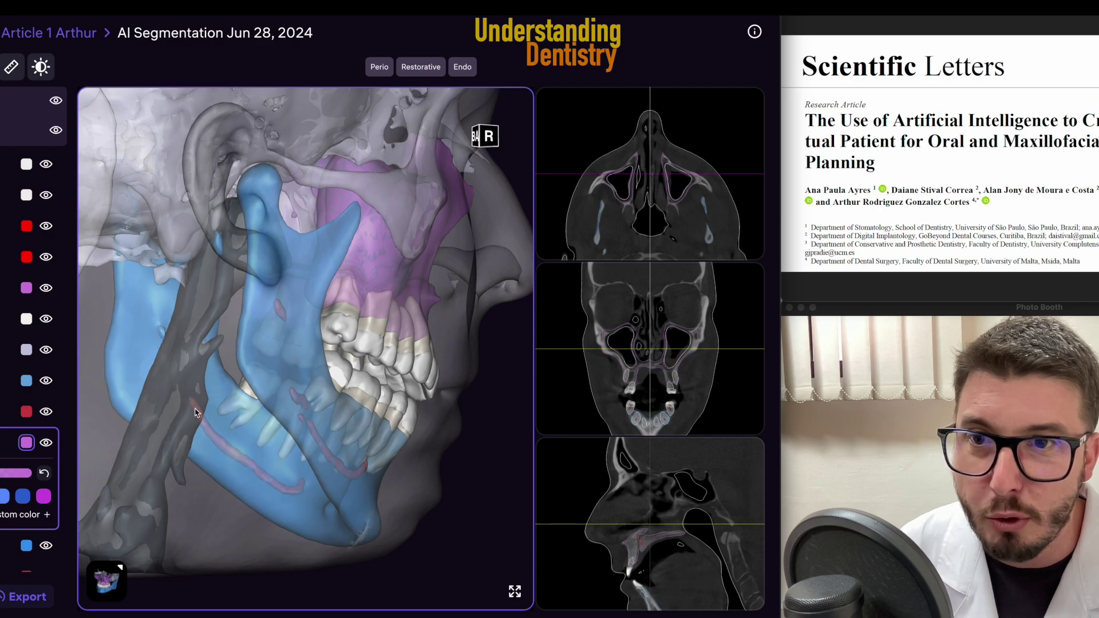
left_click_drag(345, 341, 313, 345)
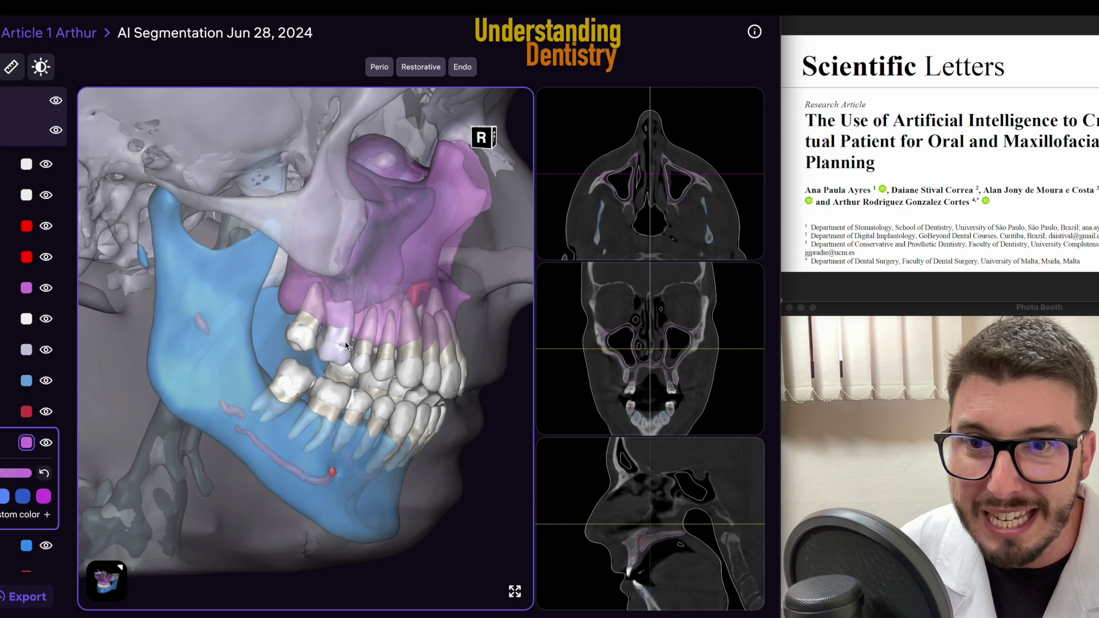
scroll(356, 386, "up", 5)
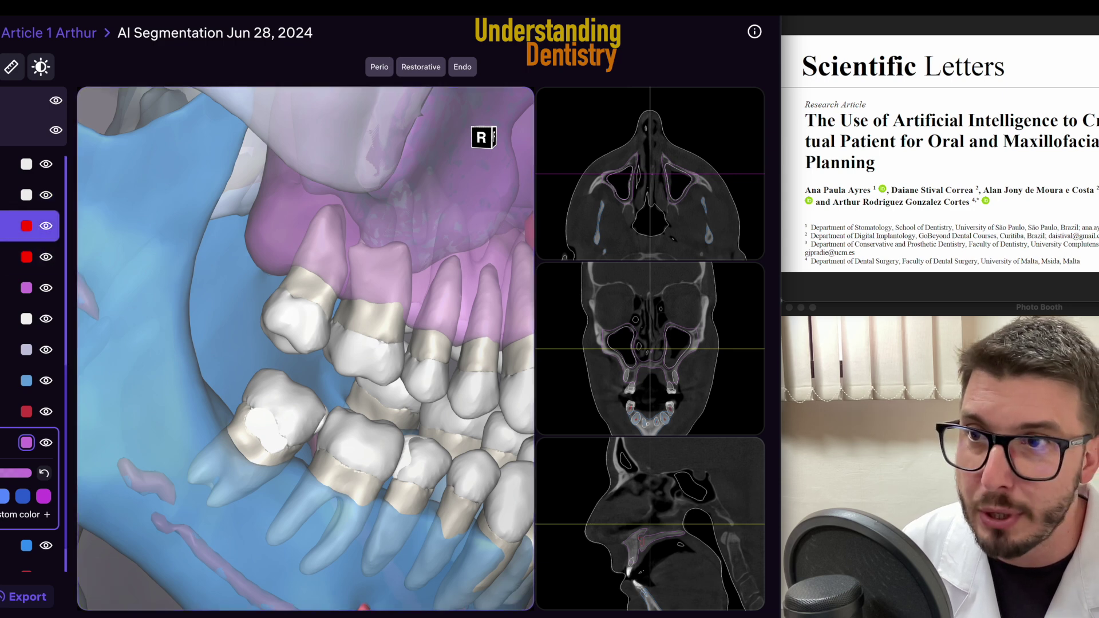
Hide the upper right first molar to expose its pulp chamber and root canals in the 3D model.
scroll(12, 284, "down", 10)
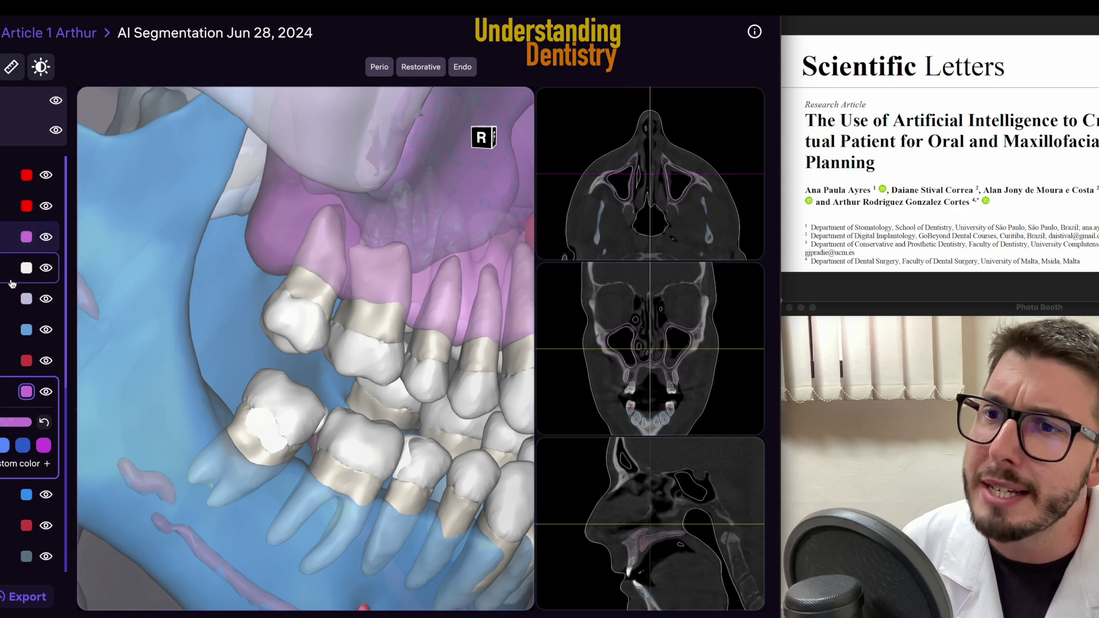
scroll(11, 283, "down", 1)
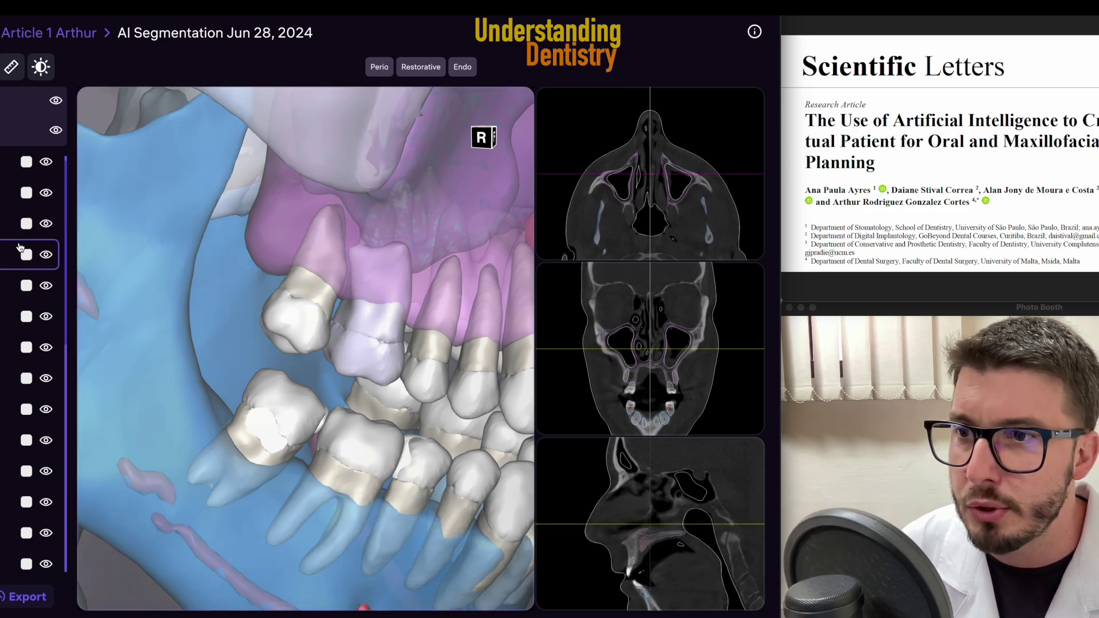
left_click(46, 256)
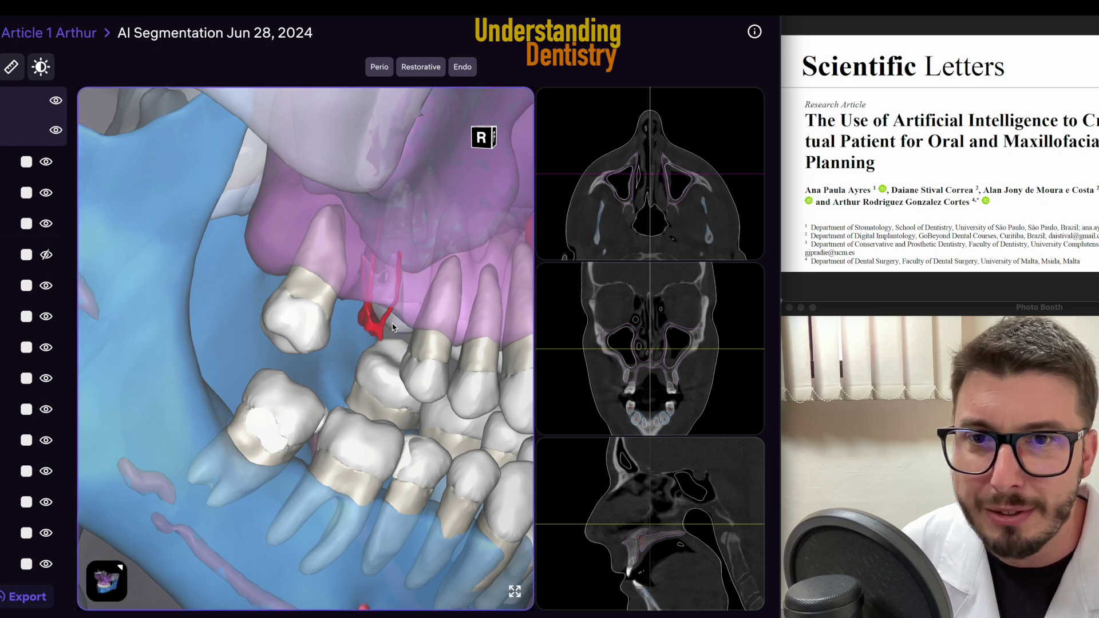
scroll(384, 326, "up", 5)
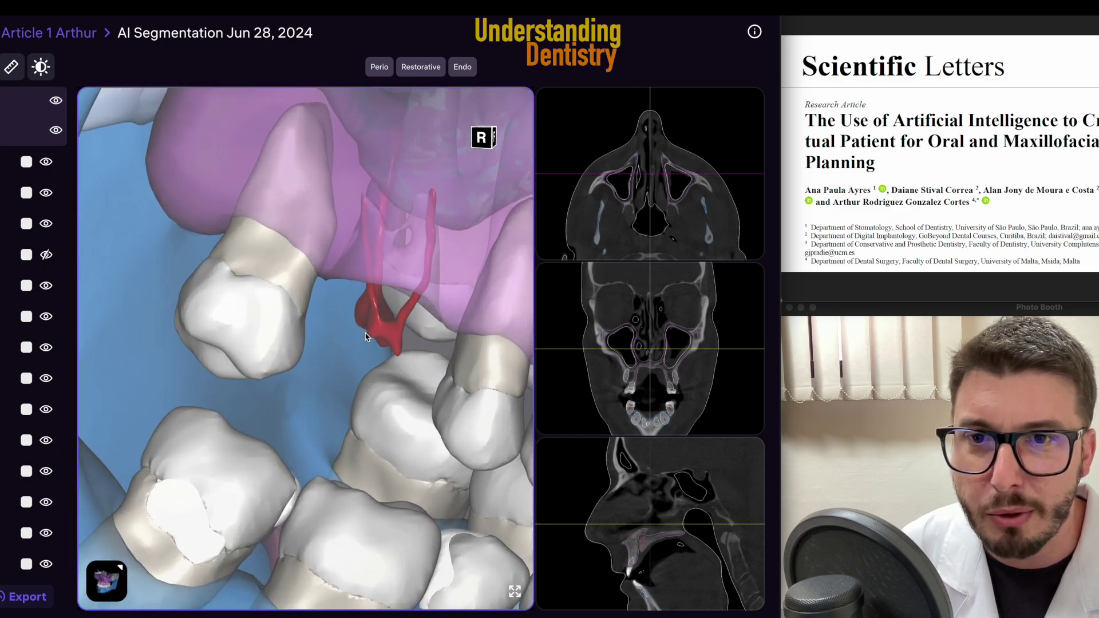
scroll(402, 324, "up", 2)
Inspect the exposed pulp and root canals of the hidden upper first molar from several angles.
left_click_drag(402, 320, 399, 317)
right_click_drag(400, 317, 274, 392)
mouse_move(286, 386)
left_mouse_down()
mouse_move(312, 370)
mouse_move(273, 376)
mouse_move(296, 379)
left_mouse_up()
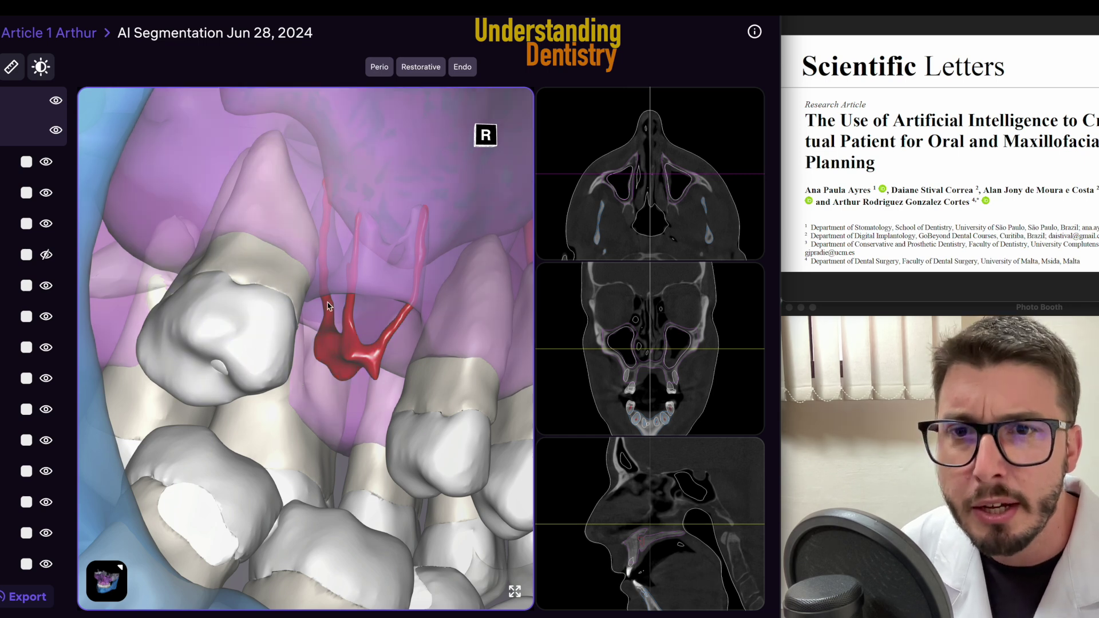
mouse_move(328, 370)
left_mouse_down()
mouse_move(323, 380)
mouse_move(337, 381)
left_mouse_up()
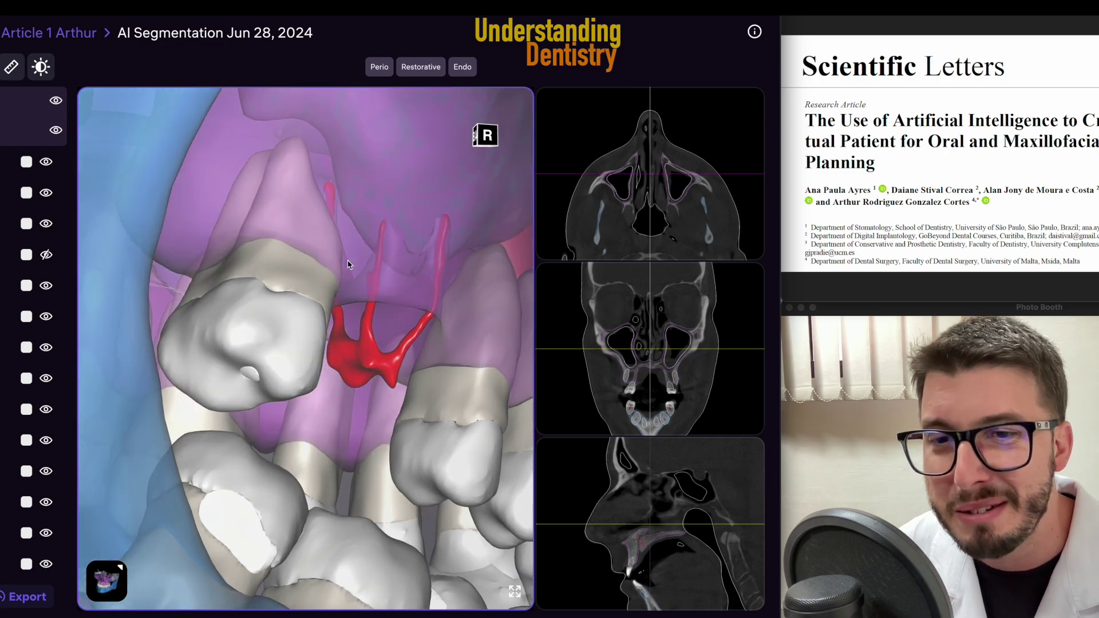
left_click_drag(367, 314, 320, 314)
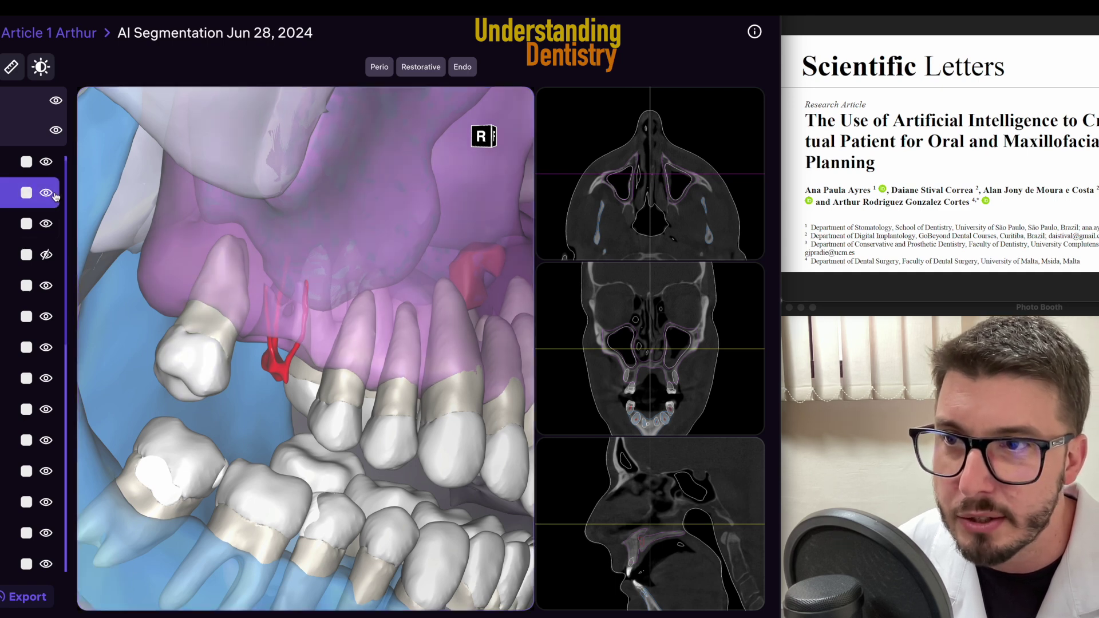
Hide the rearmost upper right molar to inspect its root canals, and make both hidden molars visible again.
left_click(47, 225)
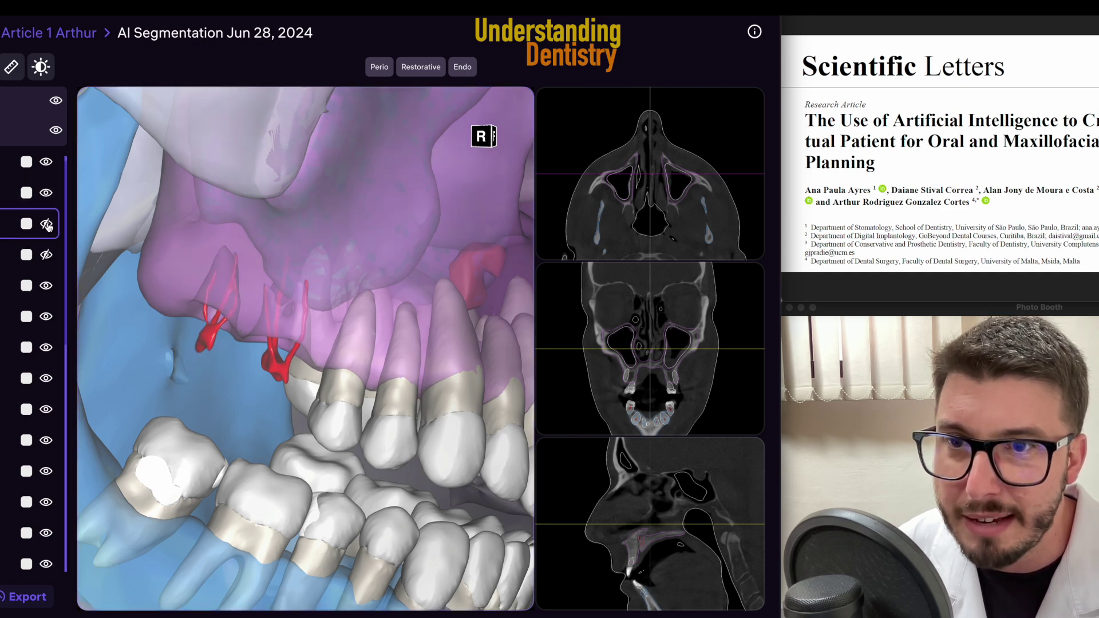
left_click_drag(212, 291, 236, 294)
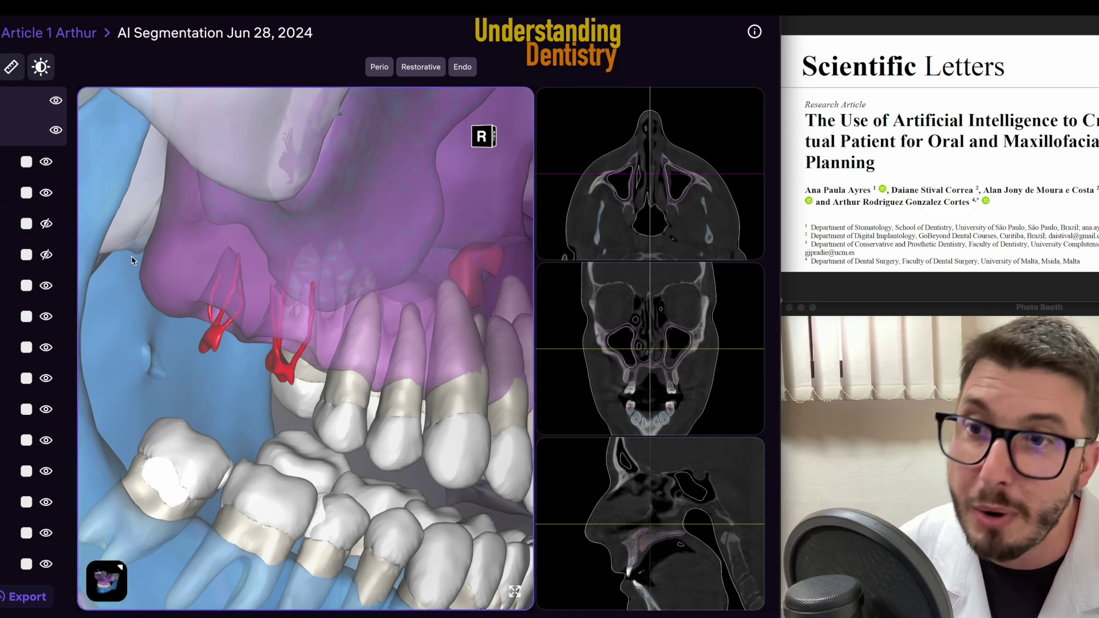
left_click(47, 226)
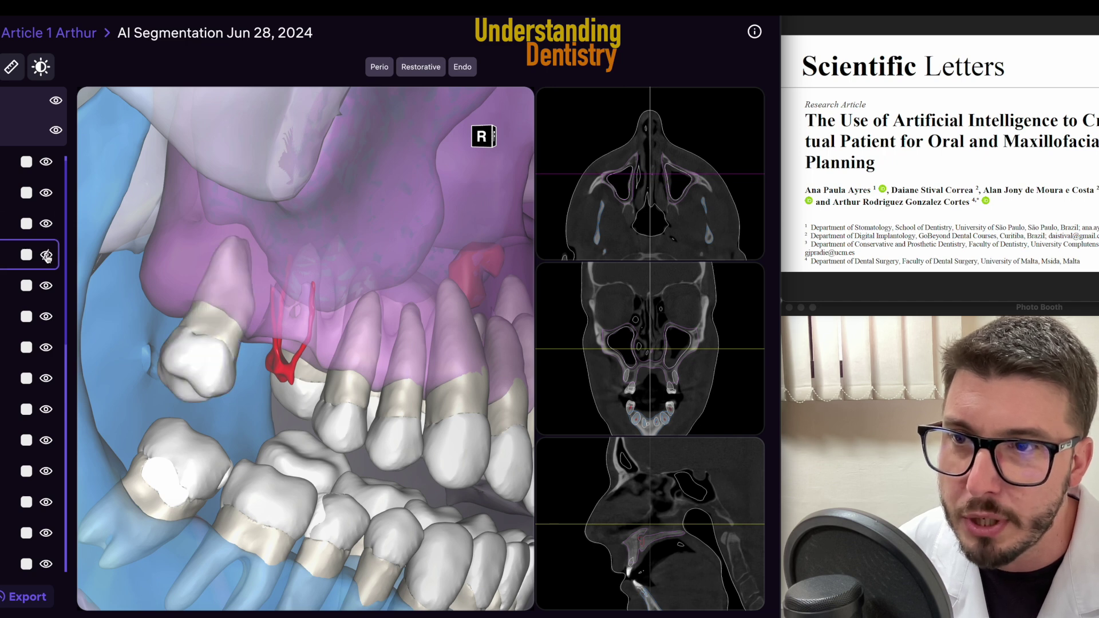
left_click(47, 254)
Lower the opacity of the purple maxilla segment so the structures behind it show through.
scroll(25, 259, "down", 10)
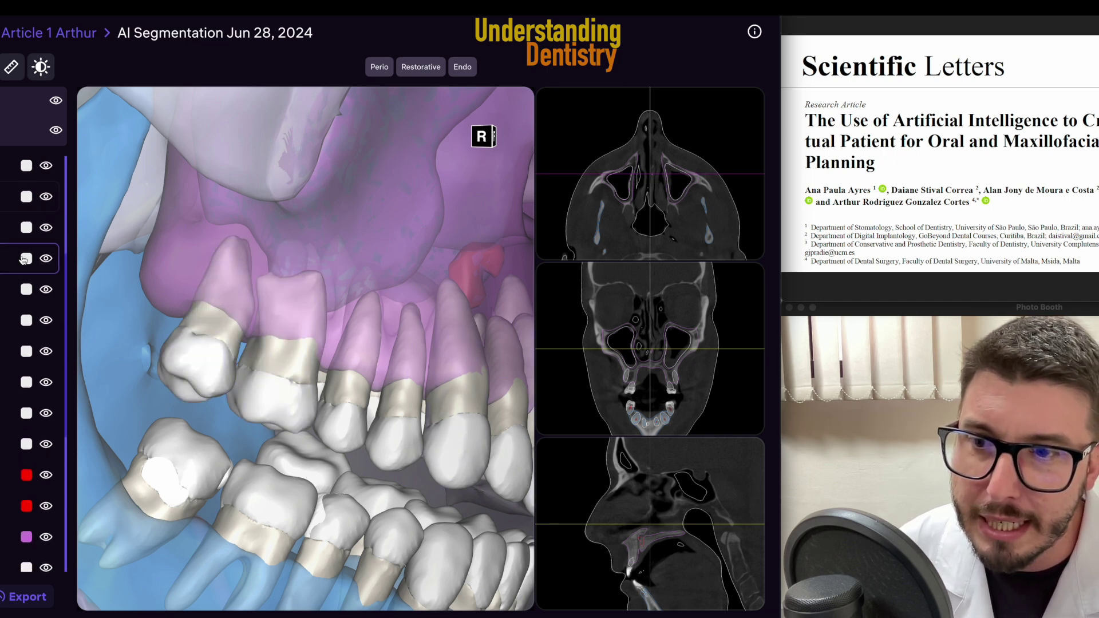
scroll(21, 261, "down", 3)
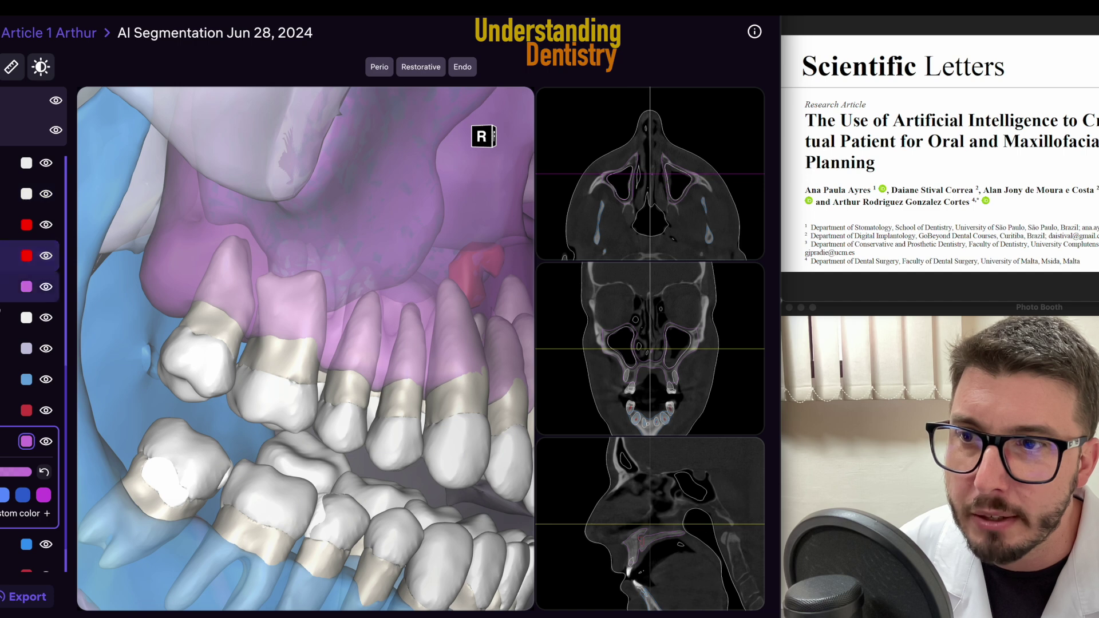
scroll(11, 319, "down", 1)
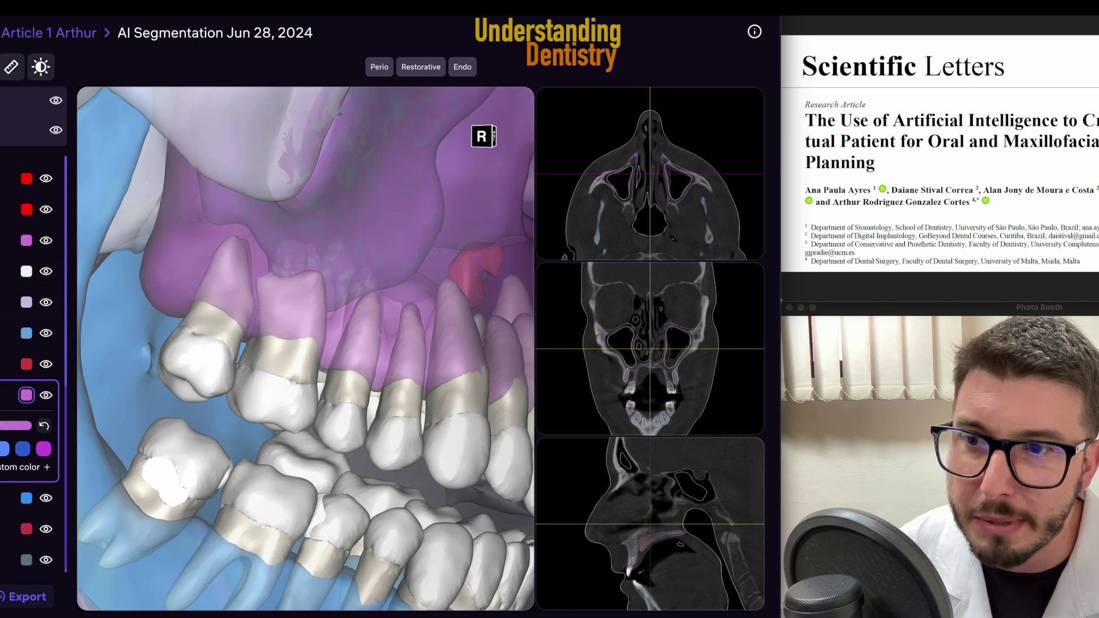
mouse_move(5, 428)
left_mouse_down()
mouse_move(27, 427)
mouse_move(0, 428)
left_mouse_up()
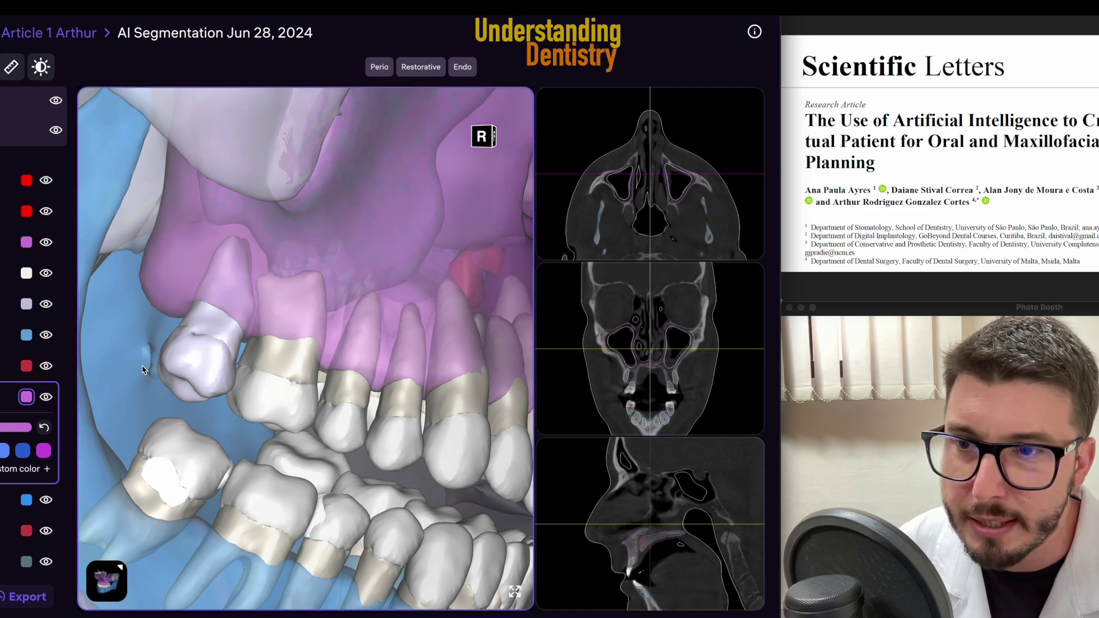
left_click_drag(2, 427, 0, 427)
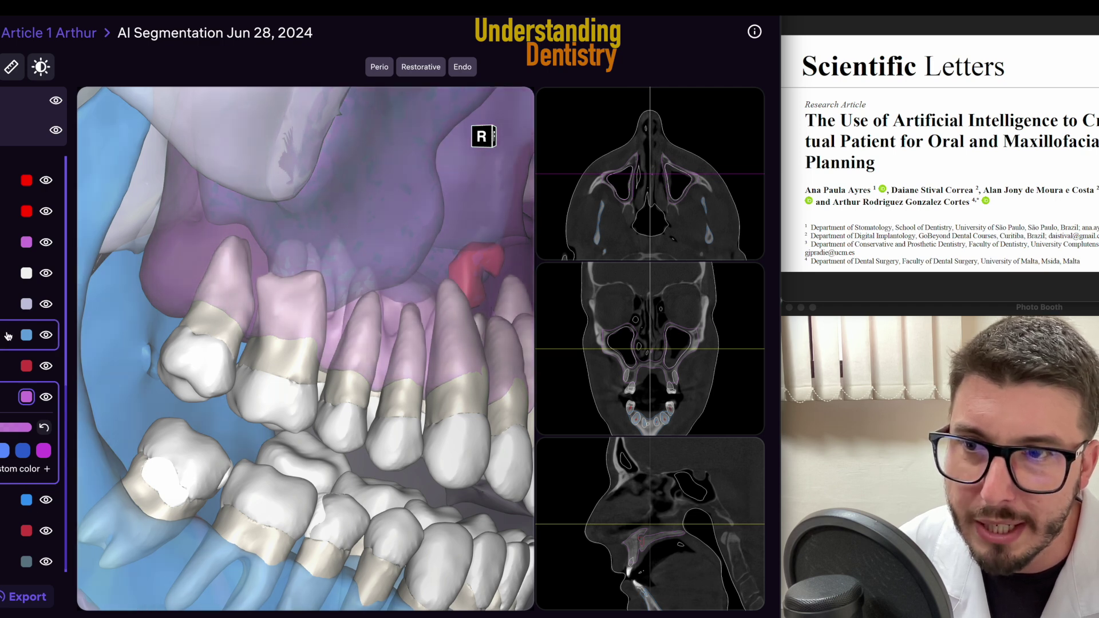
Raise the opacity of the light blue maxillary sinus segment.
left_click(5, 338)
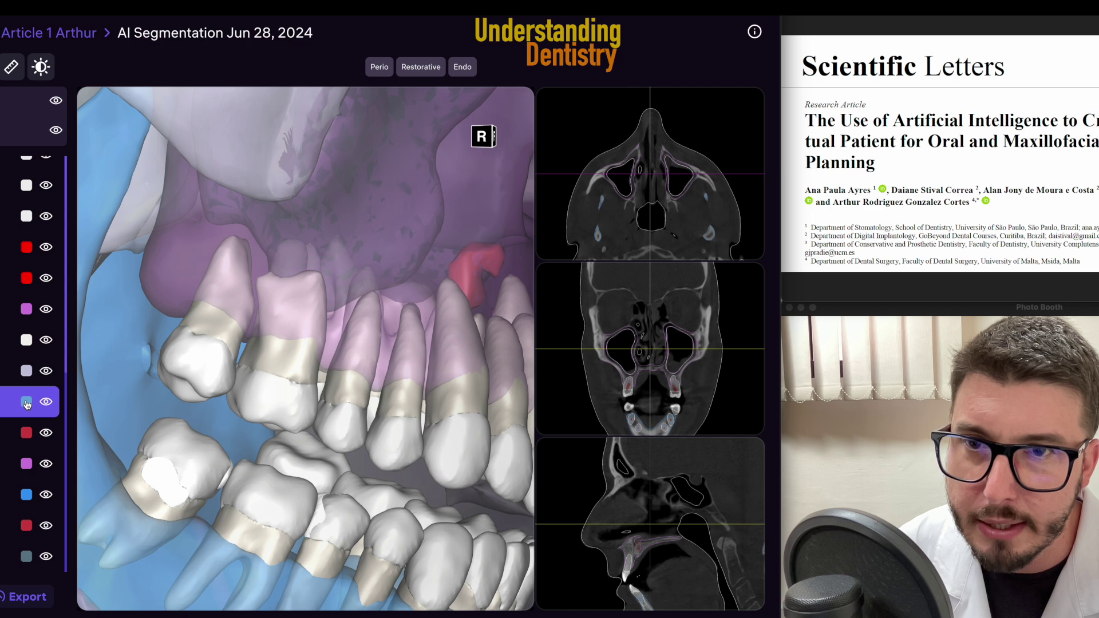
scroll(232, 330, "down", 5)
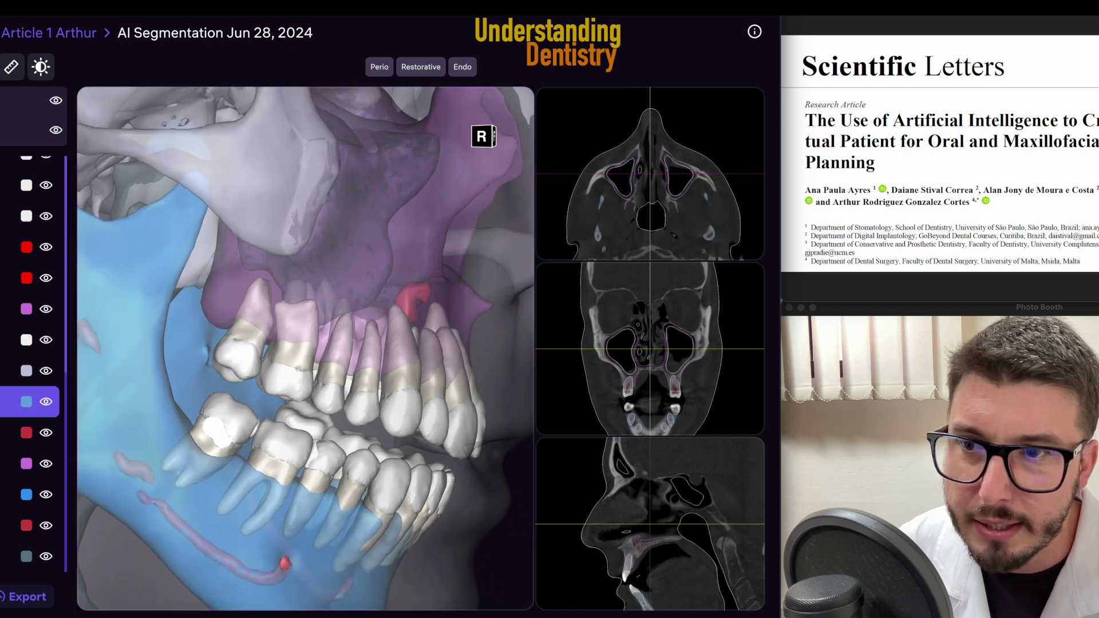
left_click(26, 404)
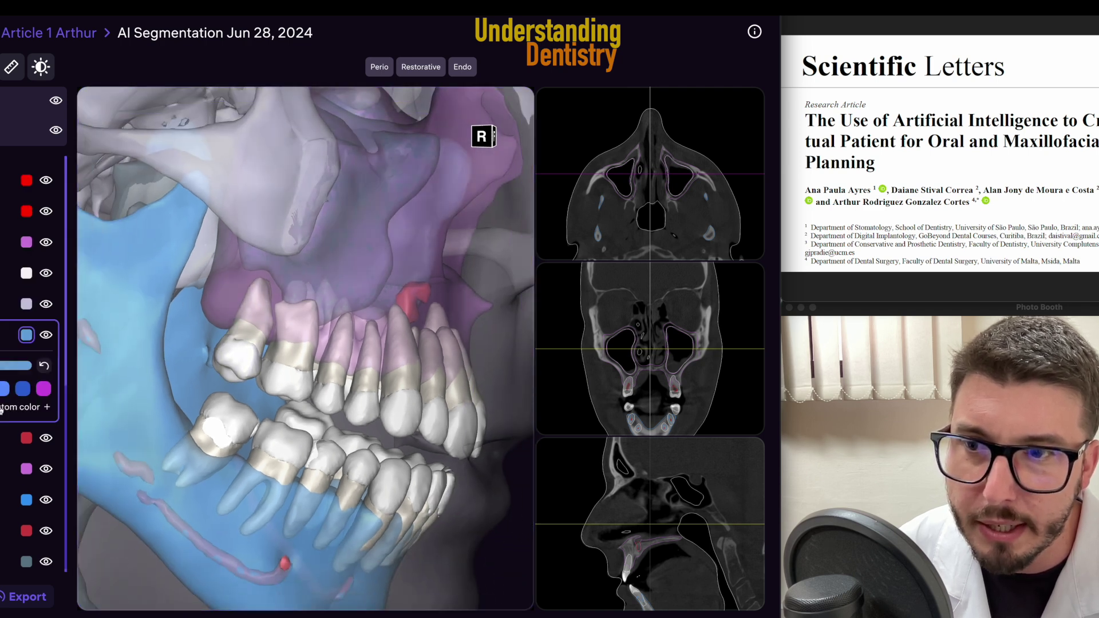
left_click_drag(1, 366, 25, 366)
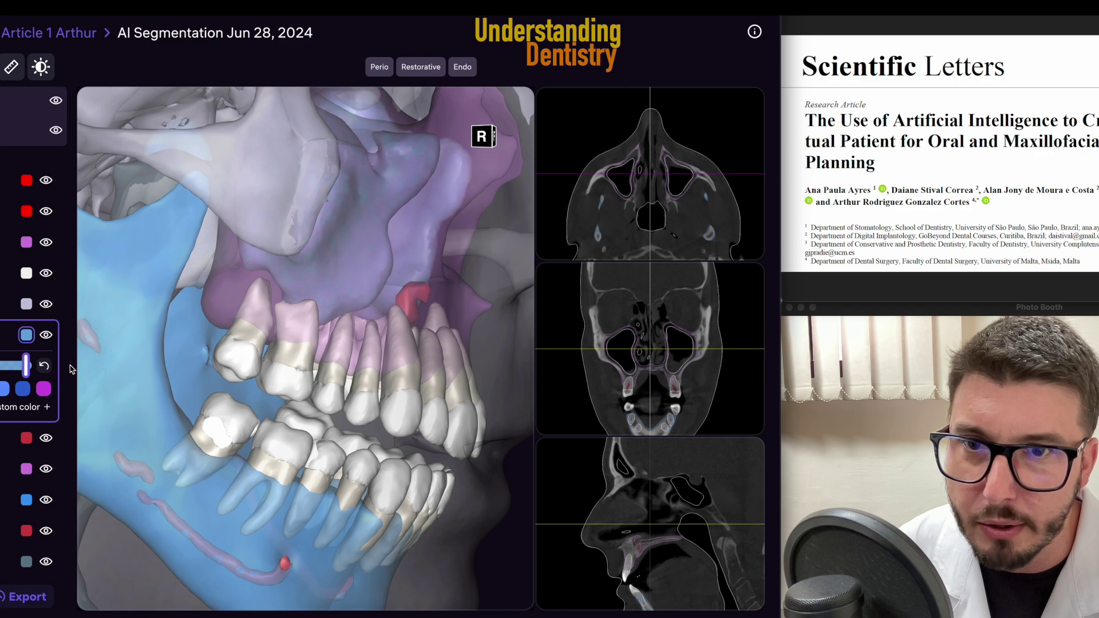
Examine the maxillary sinuses and their relation to the upper tooth roots from several angles.
left_click_drag(269, 319, 122, 317)
left_click_drag(146, 315, 461, 331)
scroll(461, 331, "up", 4)
scroll(452, 311, "down", 3)
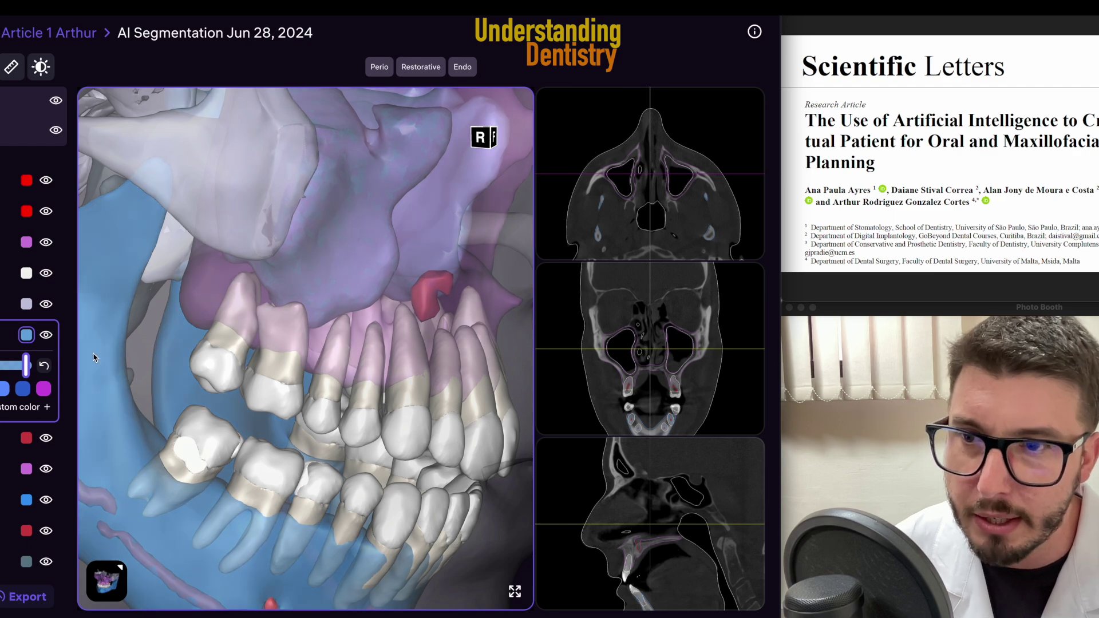
scroll(184, 314, "down", 5)
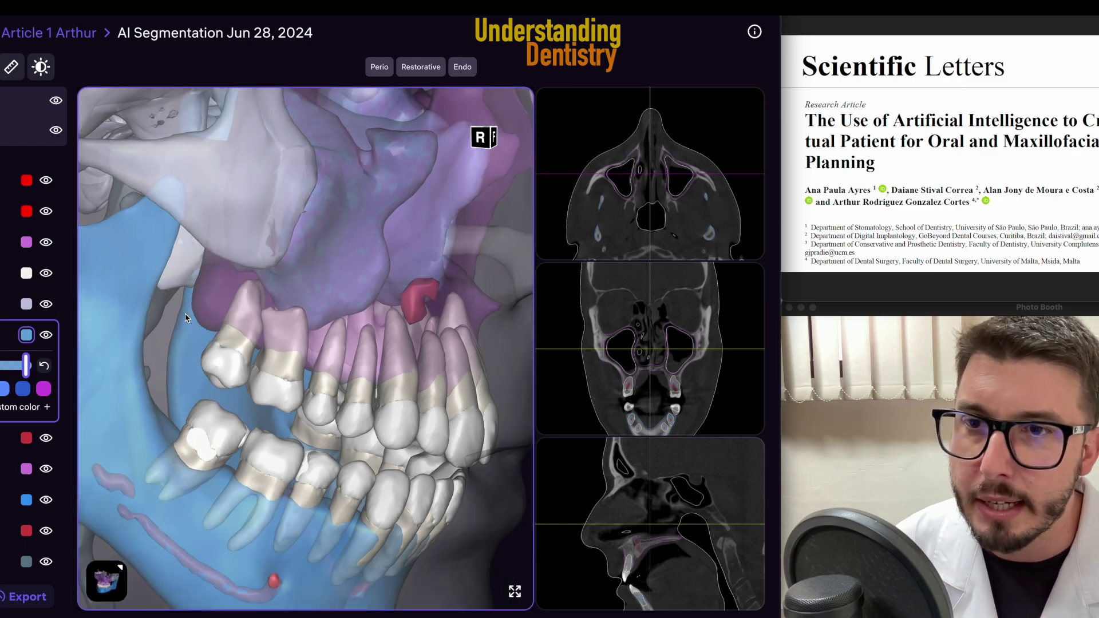
left_click_drag(155, 316, 193, 306)
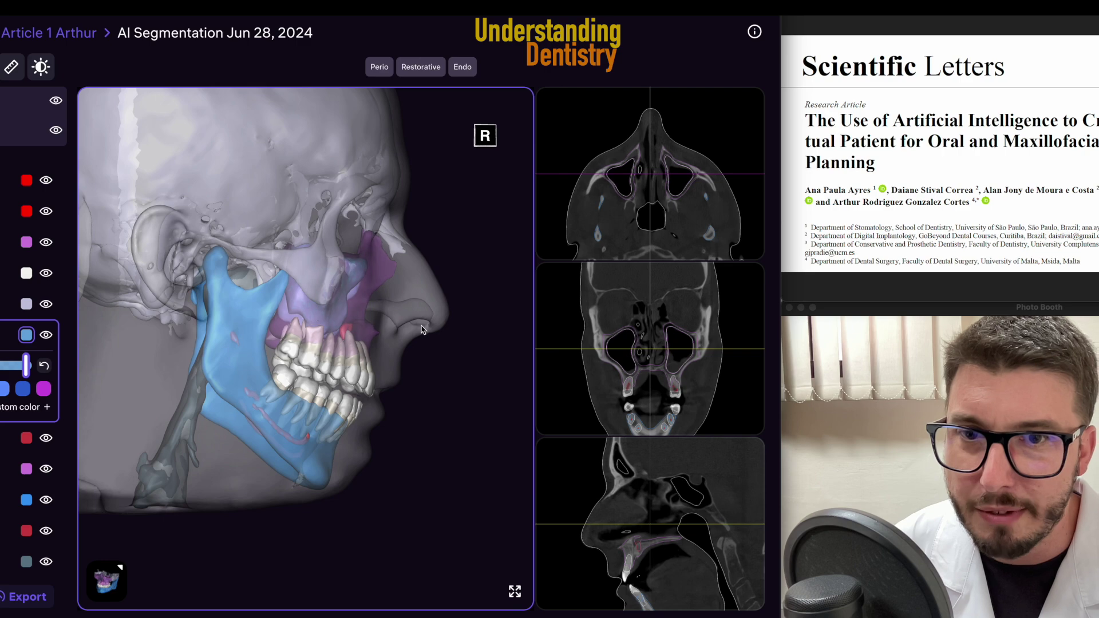
Examine the mandible's condyles, rami and nerve canals from the side and from behind.
left_click_drag(238, 338, 299, 322)
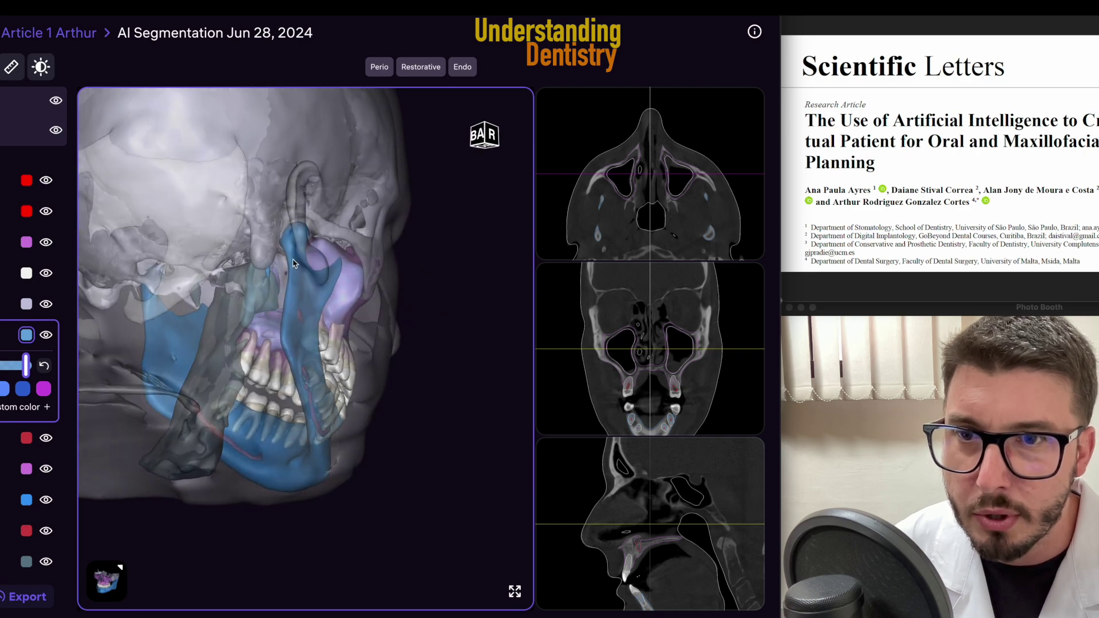
scroll(293, 263, "up", 5)
scroll(221, 161, "down", 5)
left_click_drag(221, 161, 235, 214)
scroll(110, 285, "up", 5)
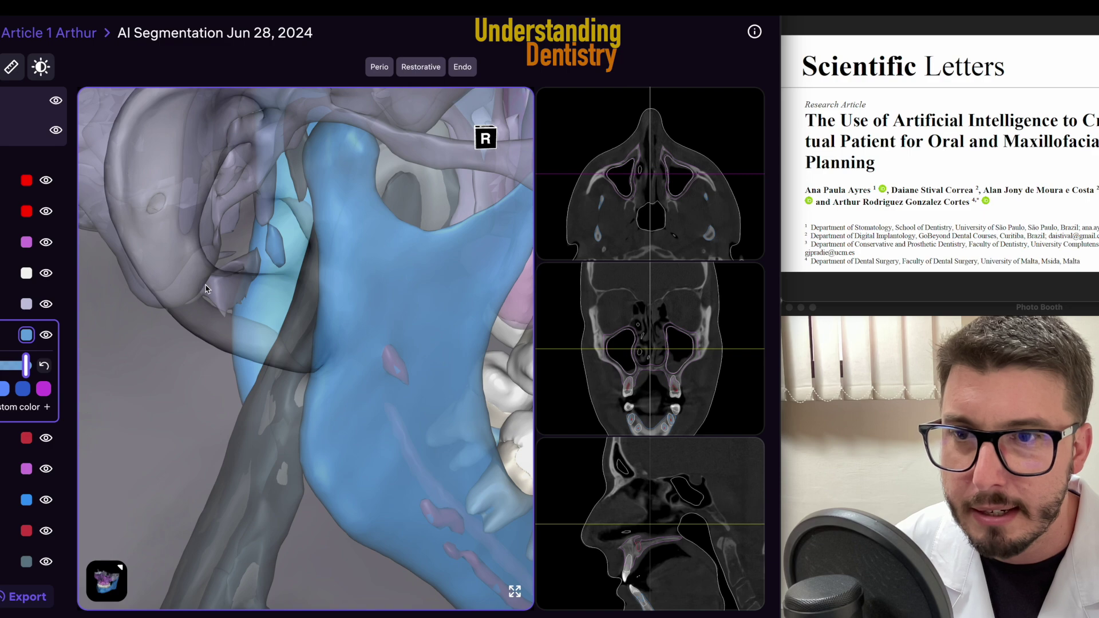
scroll(212, 285, "down", 10)
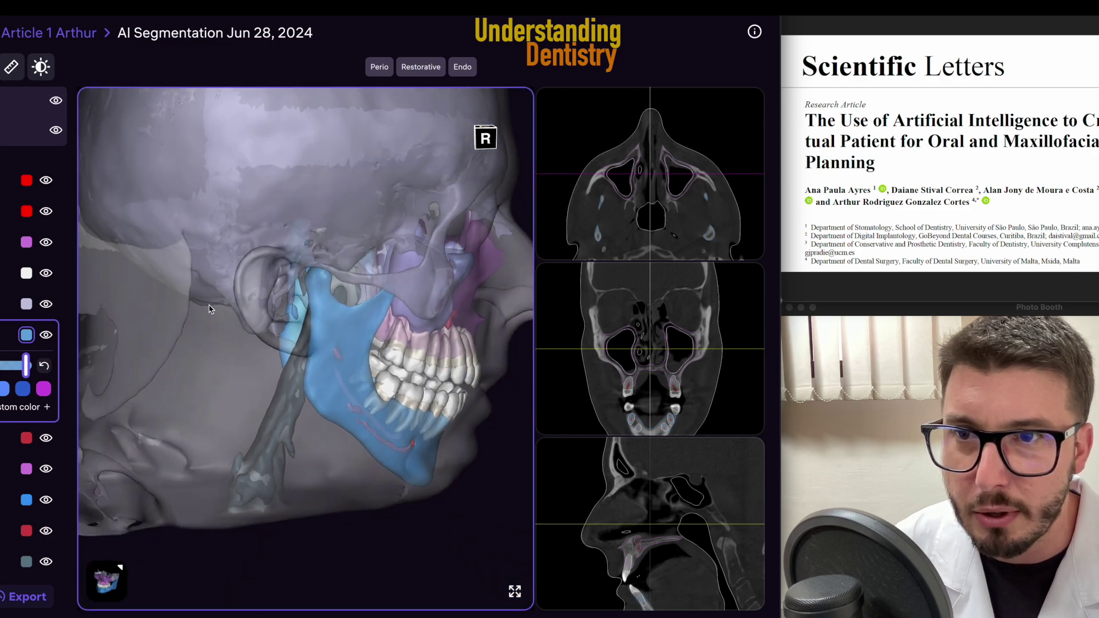
scroll(209, 305, "up", 6)
left_click_drag(209, 309, 319, 285)
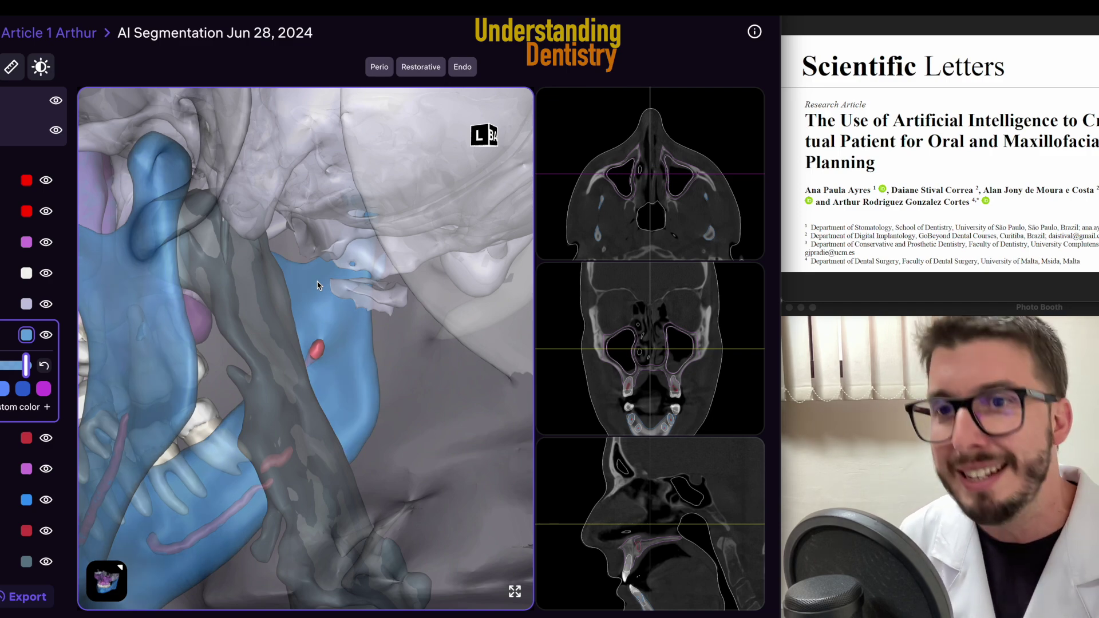
Inspect the red canal segment in the anterior maxilla and the nearby upper tooth roots from behind.
left_click_drag(319, 286, 302, 414)
scroll(302, 415, "up", 10)
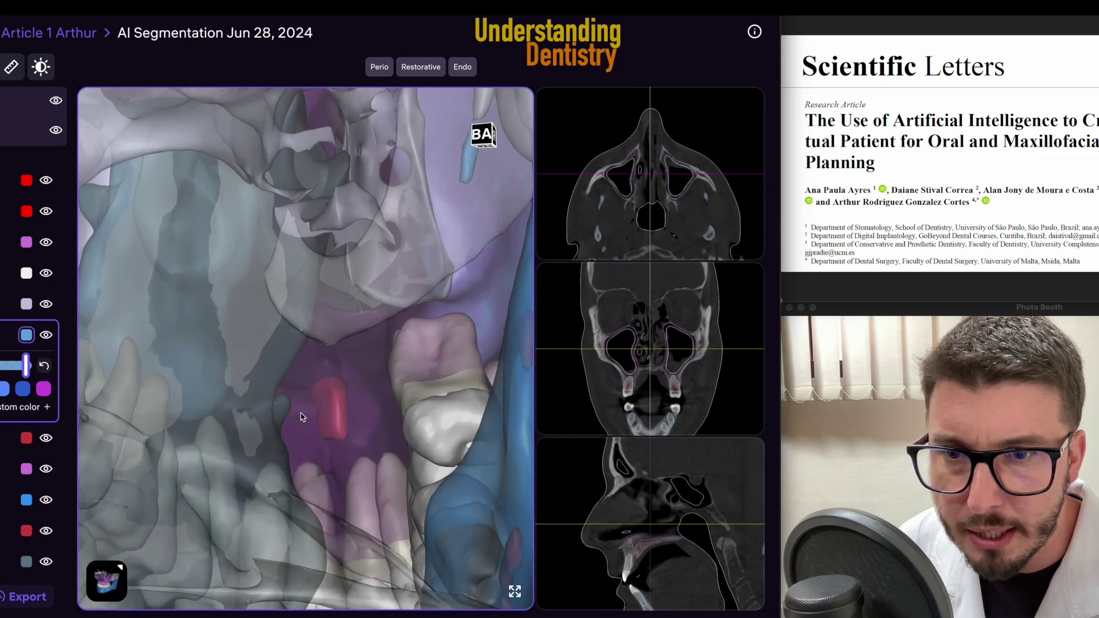
left_click_drag(311, 447, 333, 440)
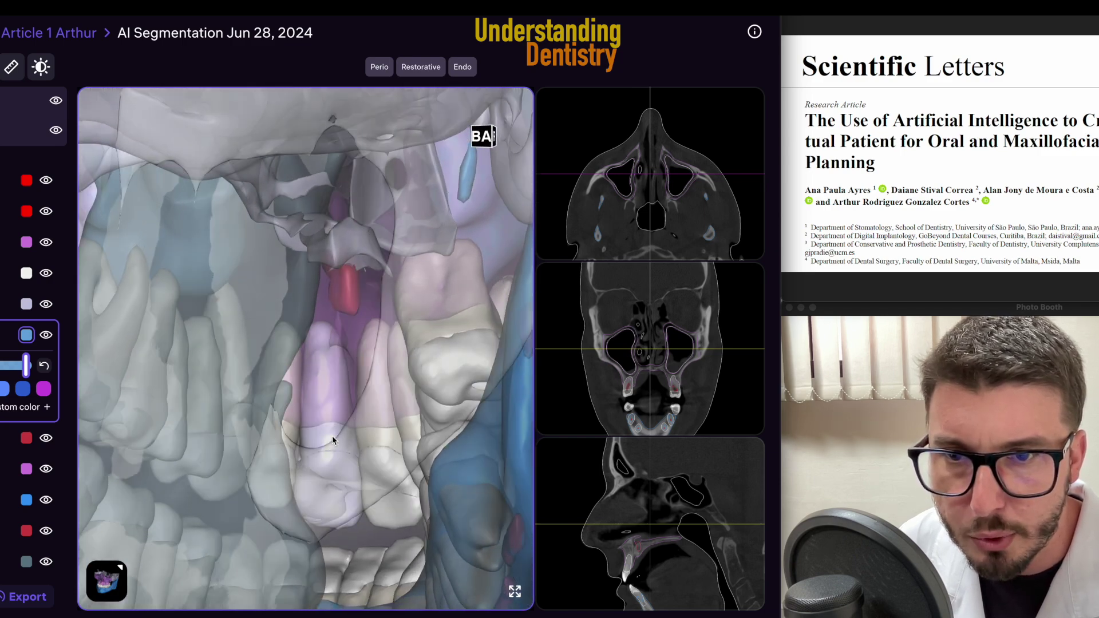
Hide the blue mandible segment and the group containing the lower teeth and nerve canals.
scroll(341, 422, "down", 10)
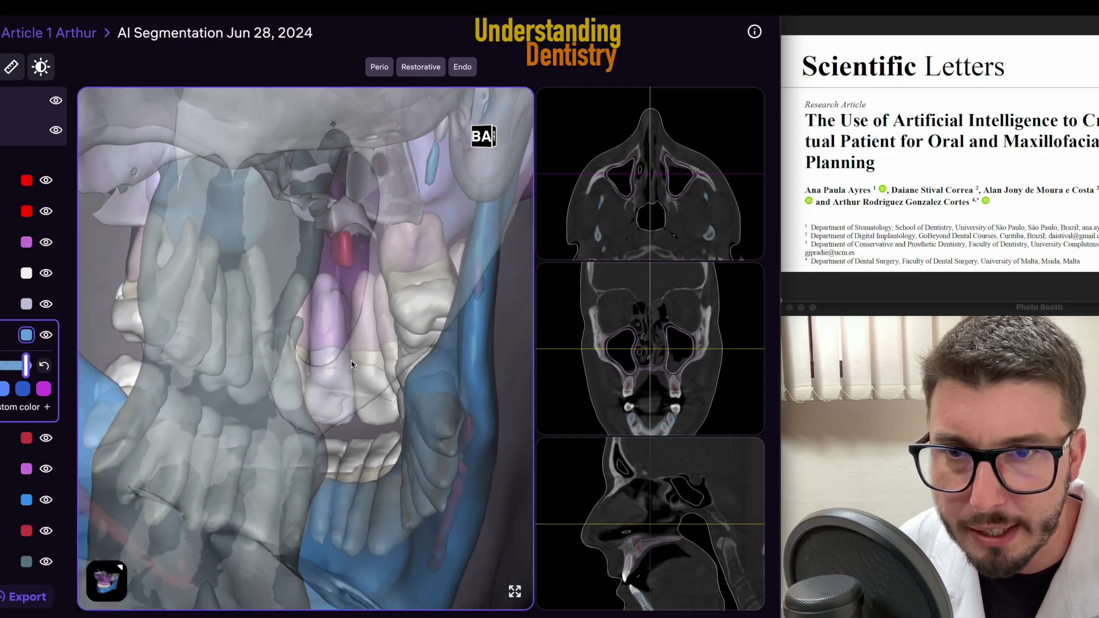
left_click_drag(351, 362, 283, 319)
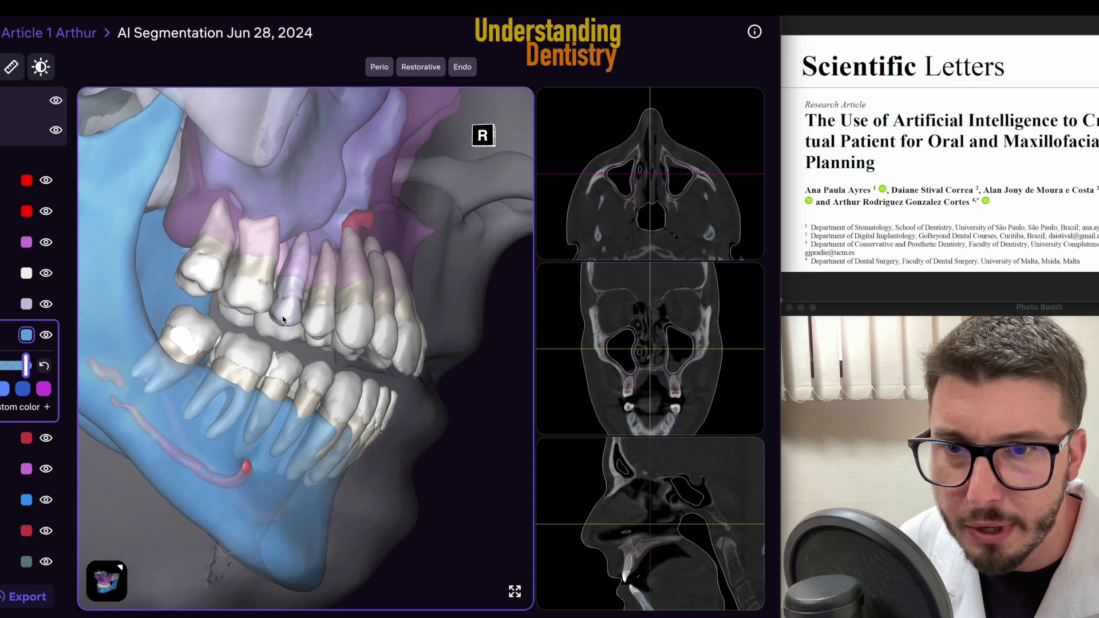
left_click(46, 500)
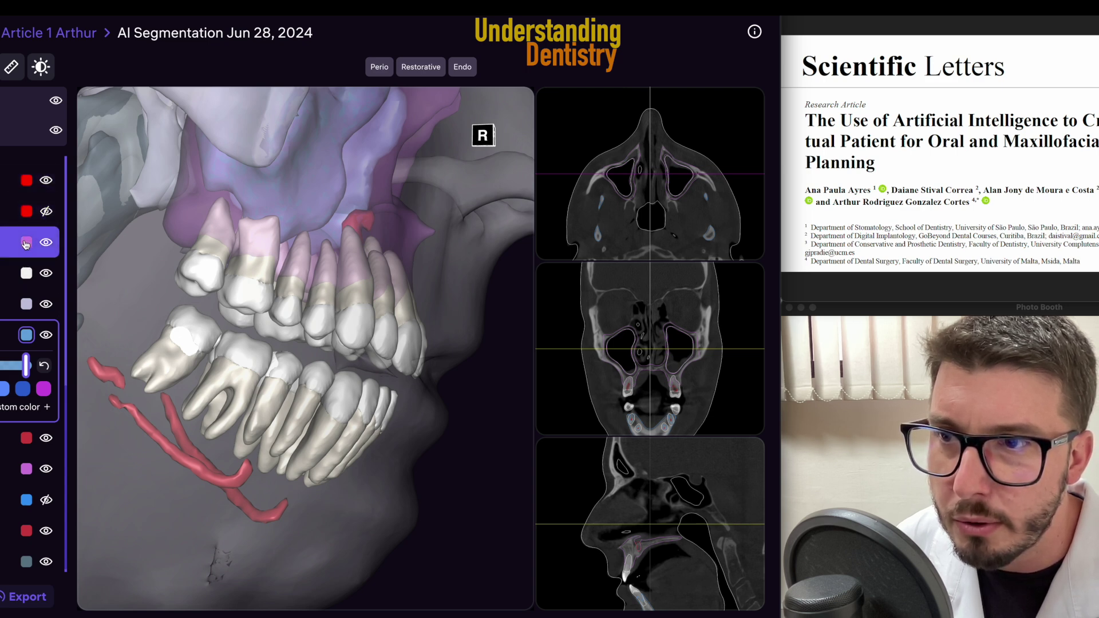
scroll(25, 245, "up", 3)
scroll(25, 245, "up", 2)
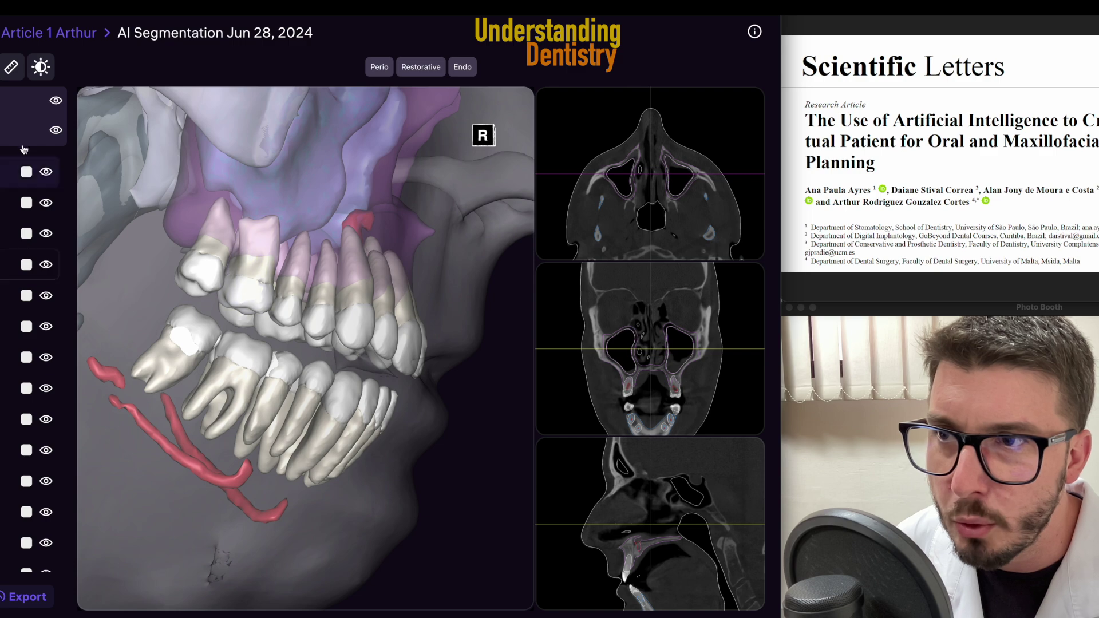
left_click(56, 132)
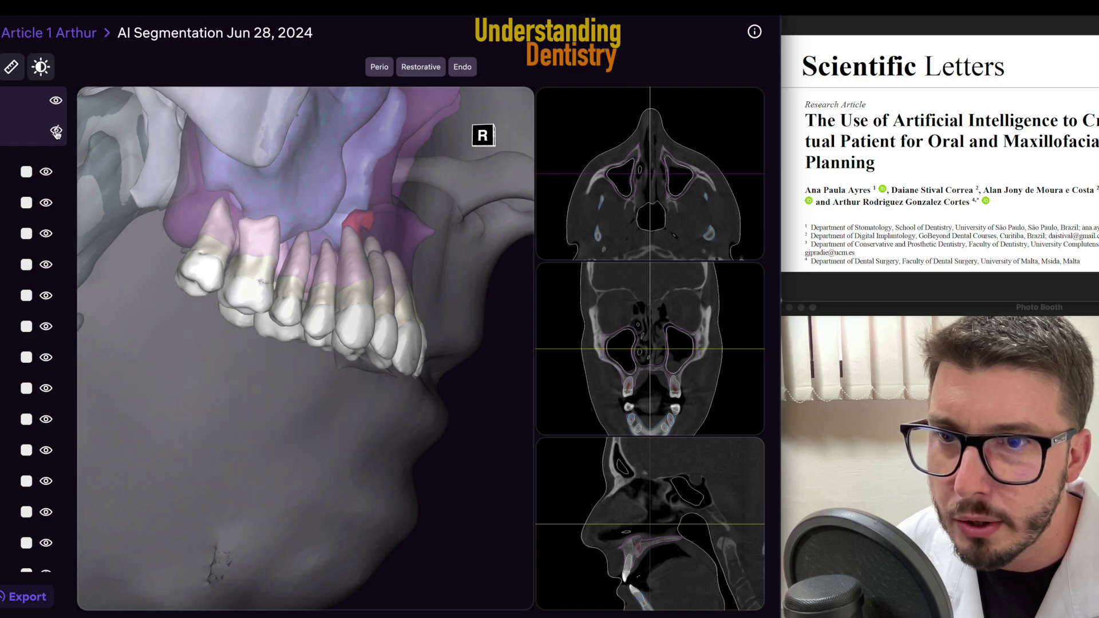
Examine the upper teeth, palate, red canal segment and maxillary sinuses from below, the right side and behind.
left_click_drag(369, 397, 493, 361)
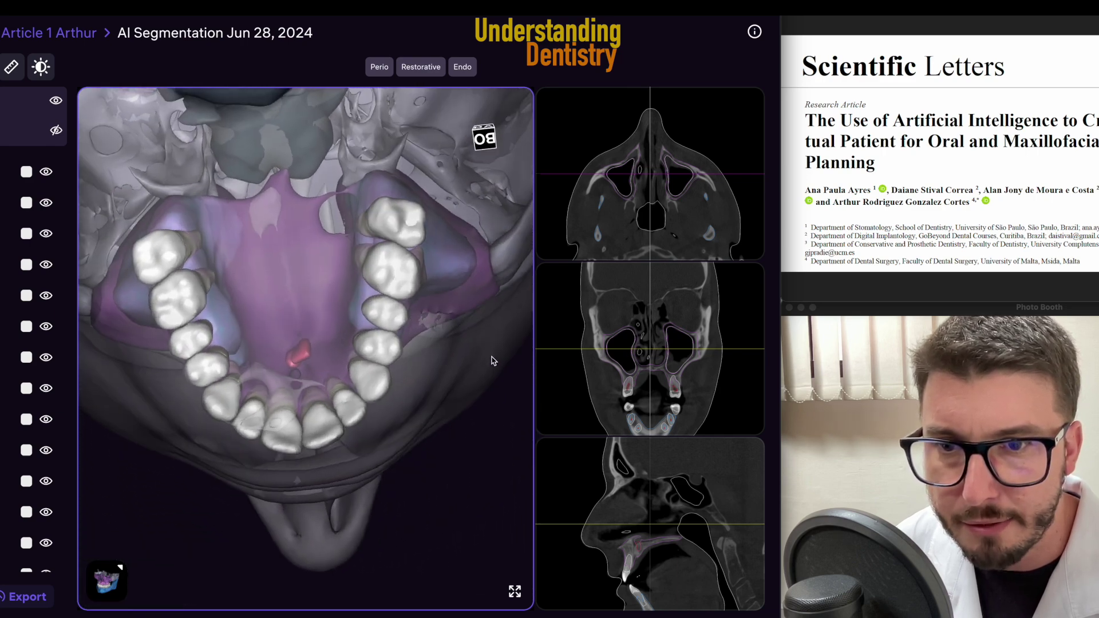
left_click_drag(300, 362, 119, 472)
right_click_drag(233, 319, 301, 408)
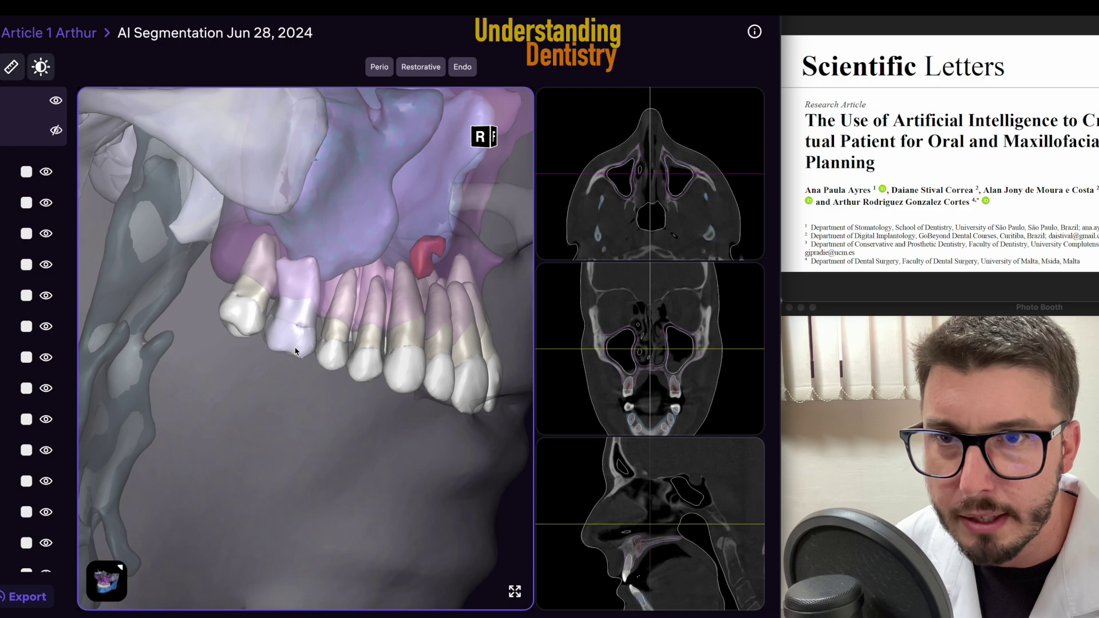
mouse_move(305, 280)
left_mouse_down()
mouse_move(291, 274)
mouse_move(306, 280)
left_mouse_up()
right_click_drag(285, 298, 271, 462)
left_click_drag(271, 462, 316, 396)
right_click_drag(215, 401, 277, 368)
left_click_drag(278, 373, 276, 391)
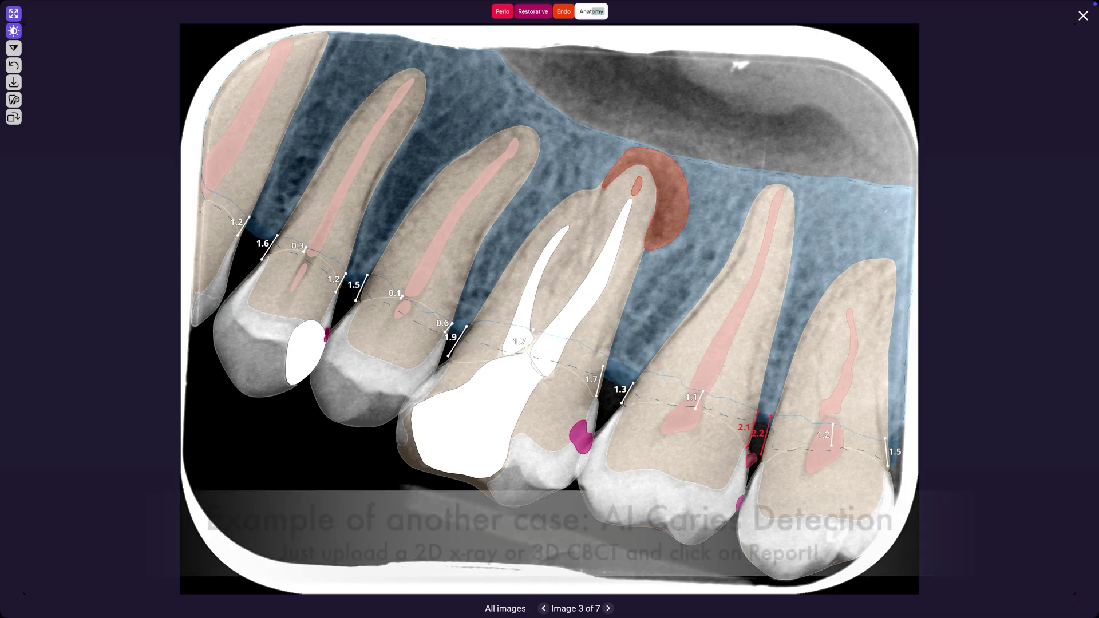
Toggle the Anatomy overlay on the example X-ray.
left_click(591, 11)
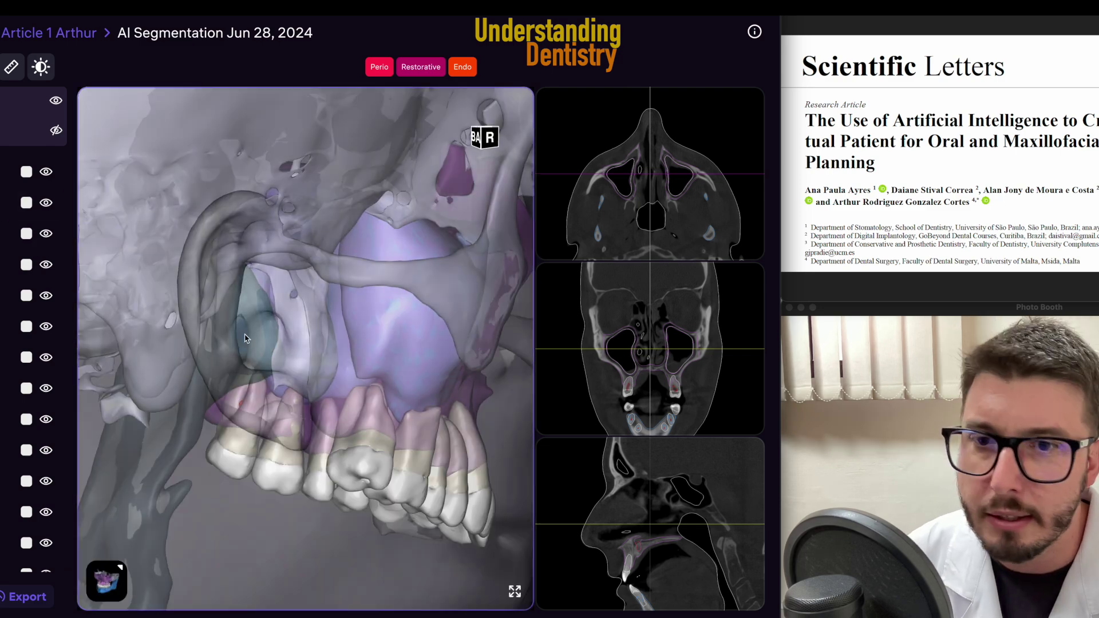
Examine the upper teeth in the 3D model for perio, restorative and endo findings from several angles.
left_click_drag(244, 334, 385, 376)
scroll(197, 449, "up", 5)
right_click_drag(172, 450, 389, 289)
left_click_drag(390, 293, 233, 356)
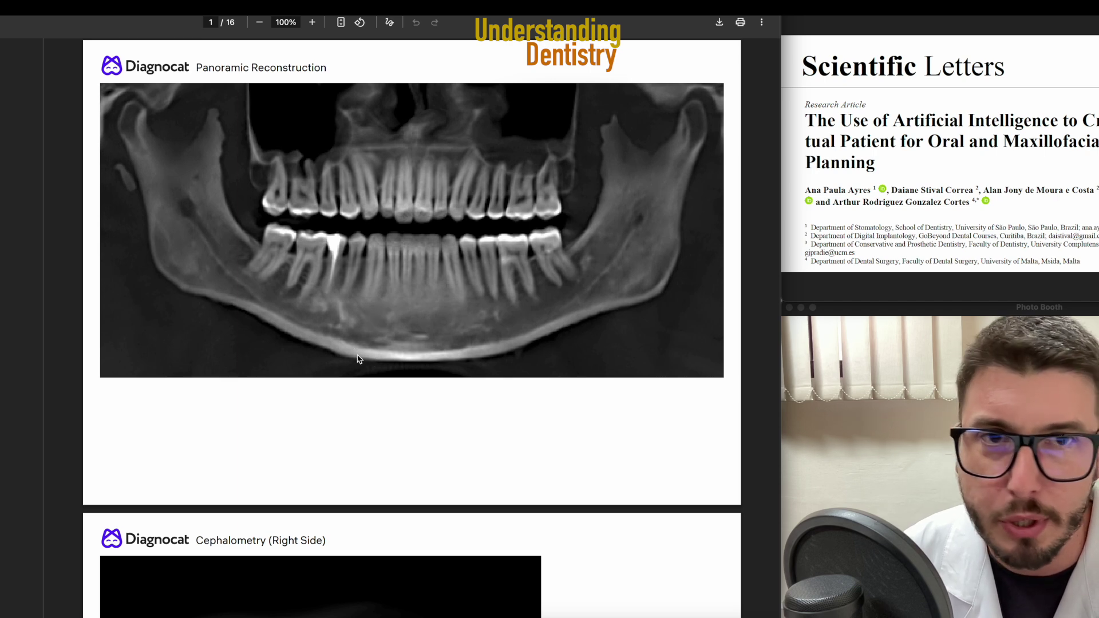
Review the panoramic reconstruction and the right- and left-side cephalometry pages of the Diagnocat report.
scroll(358, 356, "down", 8)
scroll(359, 356, "down", 1)
scroll(360, 354, "up", 1)
scroll(360, 351, "down", 5)
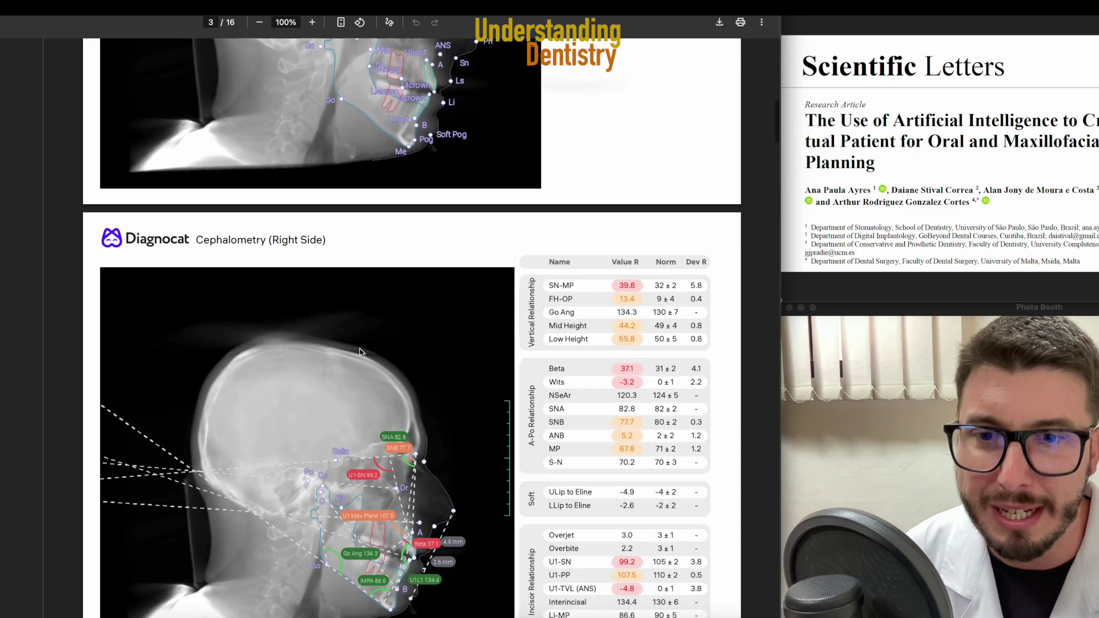
scroll(359, 352, "down", 4)
scroll(359, 351, "down", 17)
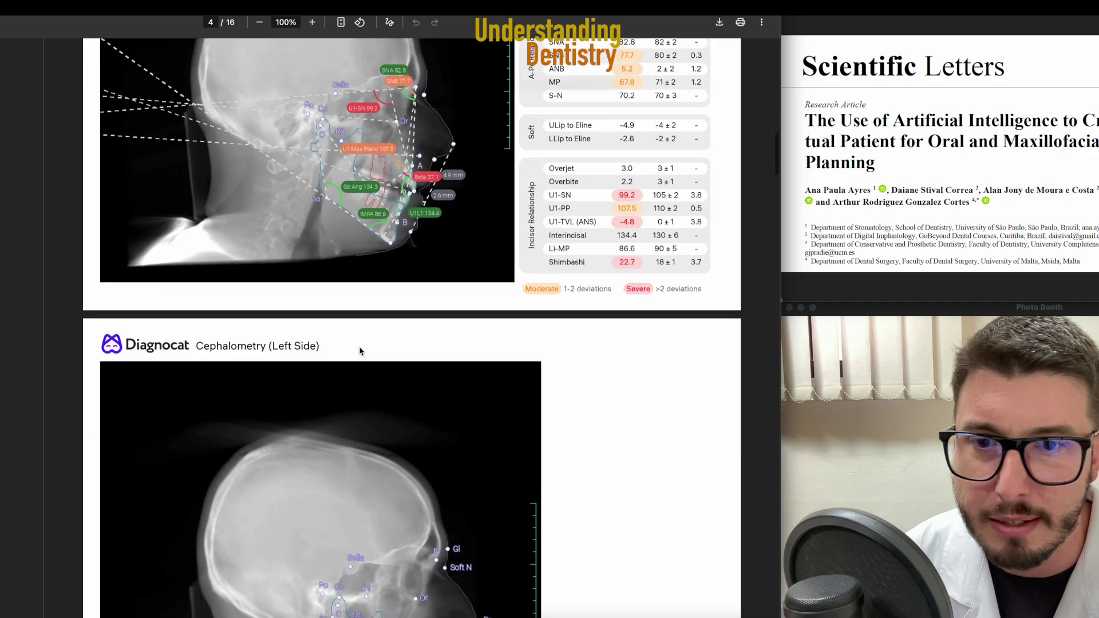
scroll(359, 351, "up", 2)
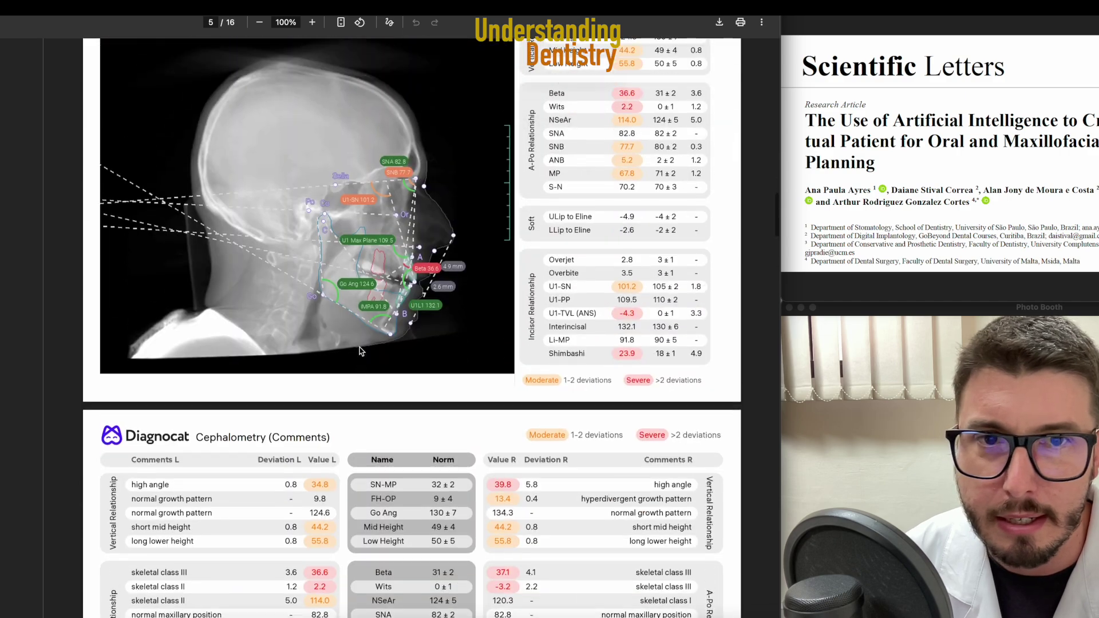
Review the report's cephalometry comments and the landmarks and distances on the frontal projections.
scroll(359, 351, "down", 15)
scroll(359, 351, "down", 5)
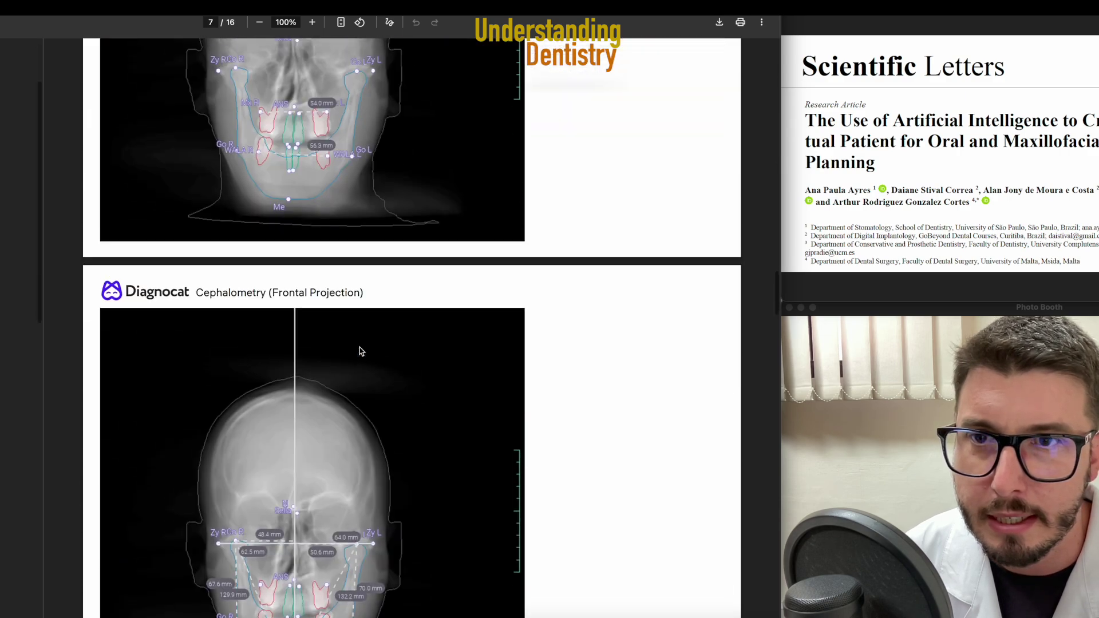
scroll(359, 352, "up", 3)
scroll(359, 351, "up", 2)
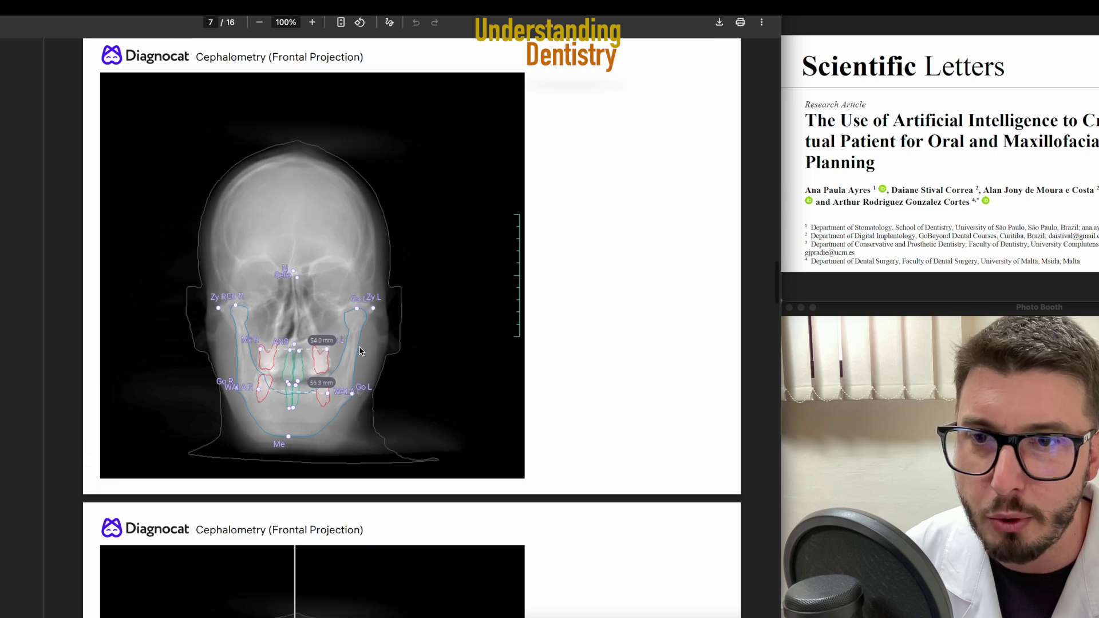
scroll(362, 344, "down", 1)
scroll(362, 343, "up", 1)
scroll(362, 343, "down", 5)
scroll(362, 343, "down", 15)
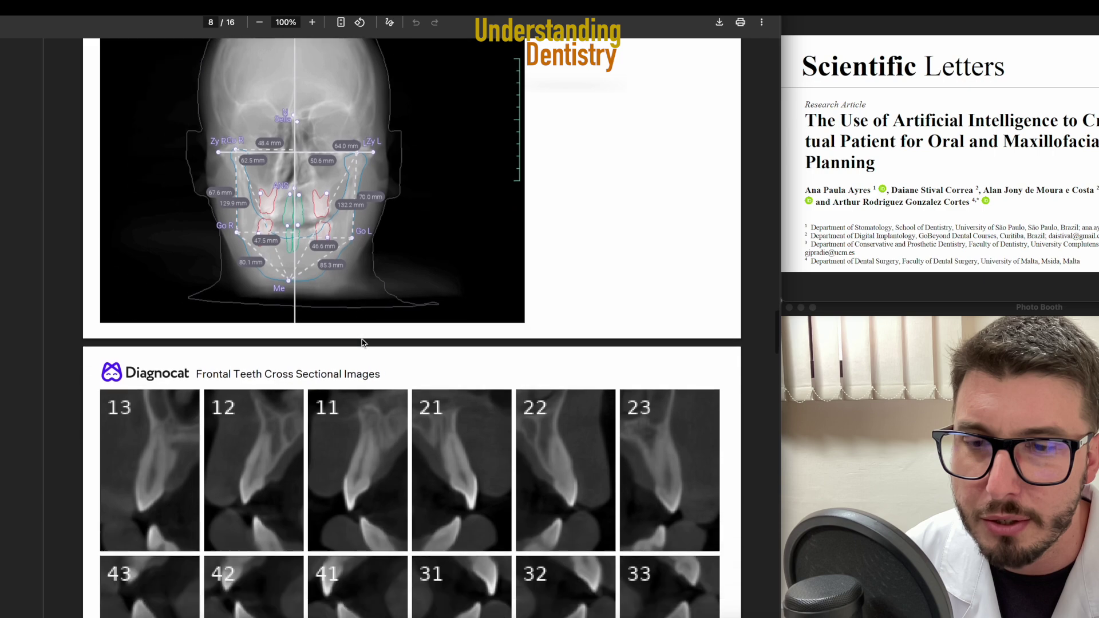
Review the report's tooth cross-sections, coronal images and TMJ sagittal and coronal slices.
scroll(362, 343, "down", 20)
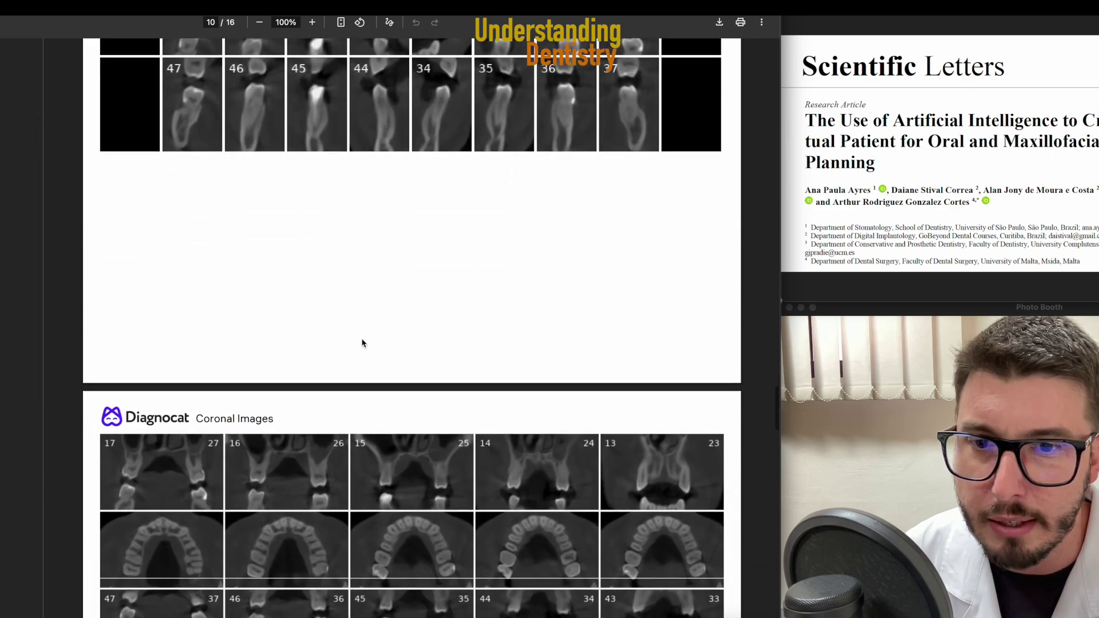
scroll(363, 343, "up", 14)
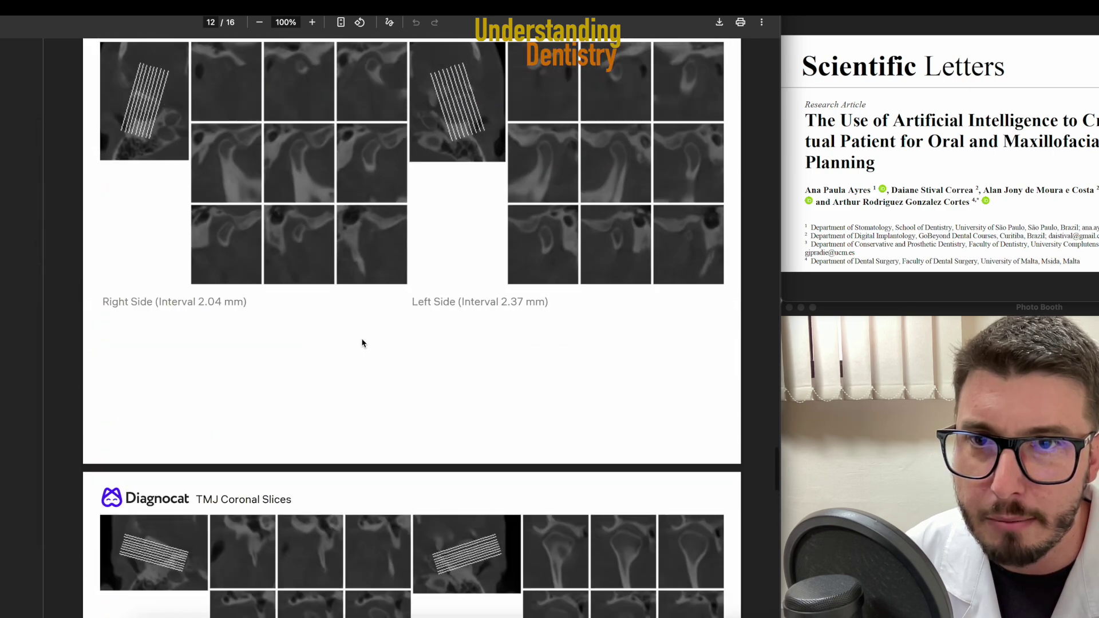
scroll(362, 343, "up", 2)
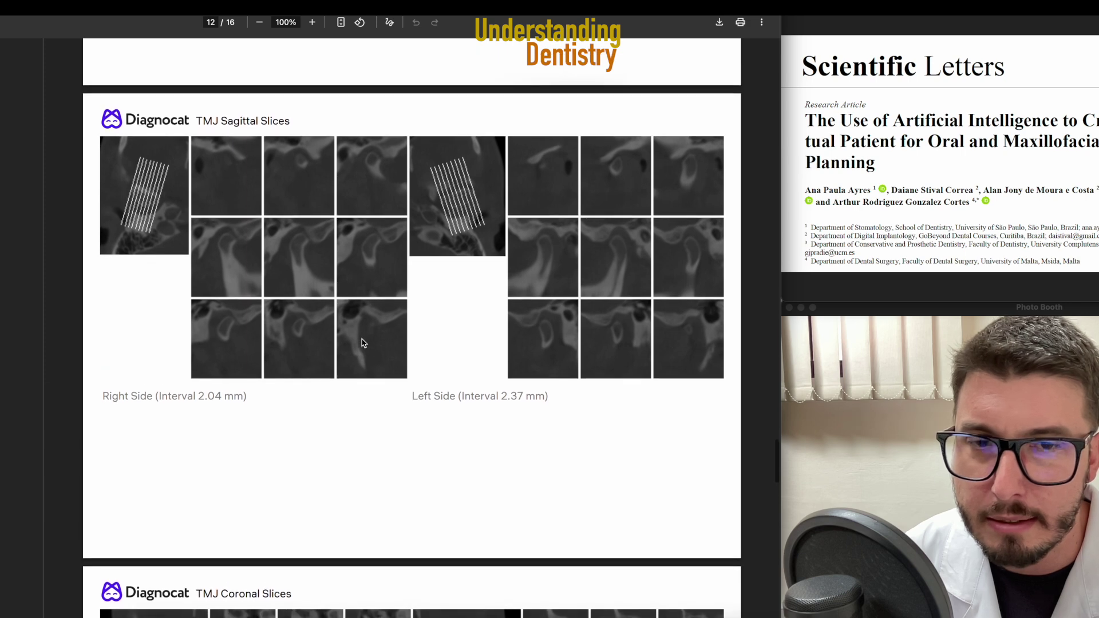
scroll(361, 343, "down", 1)
scroll(362, 343, "down", 1)
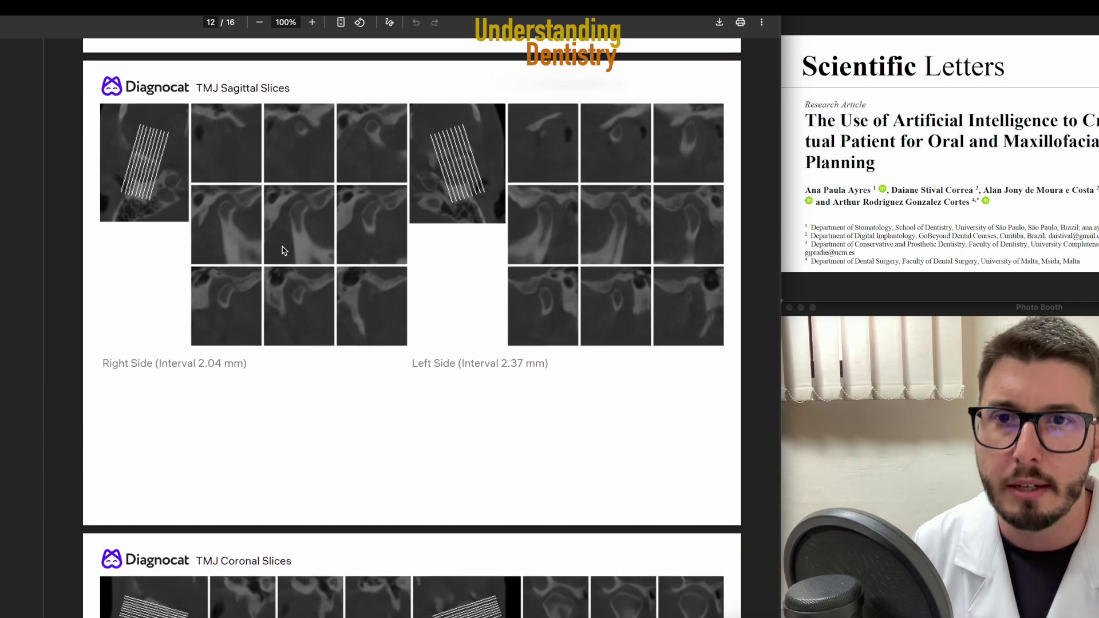
scroll(477, 227, "down", 10)
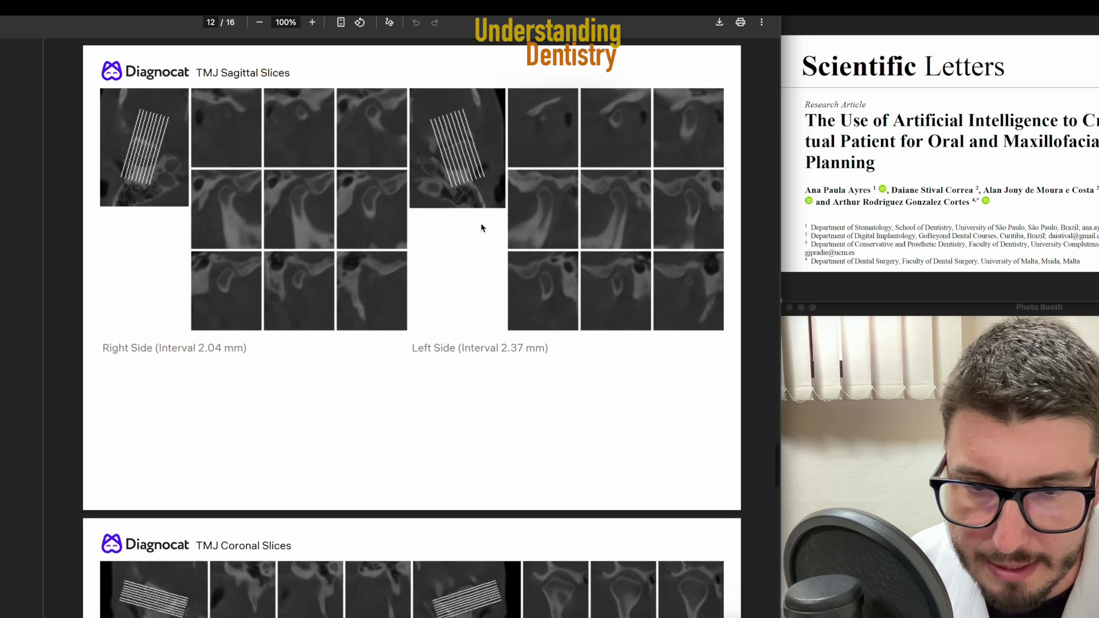
scroll(484, 224, "down", 10)
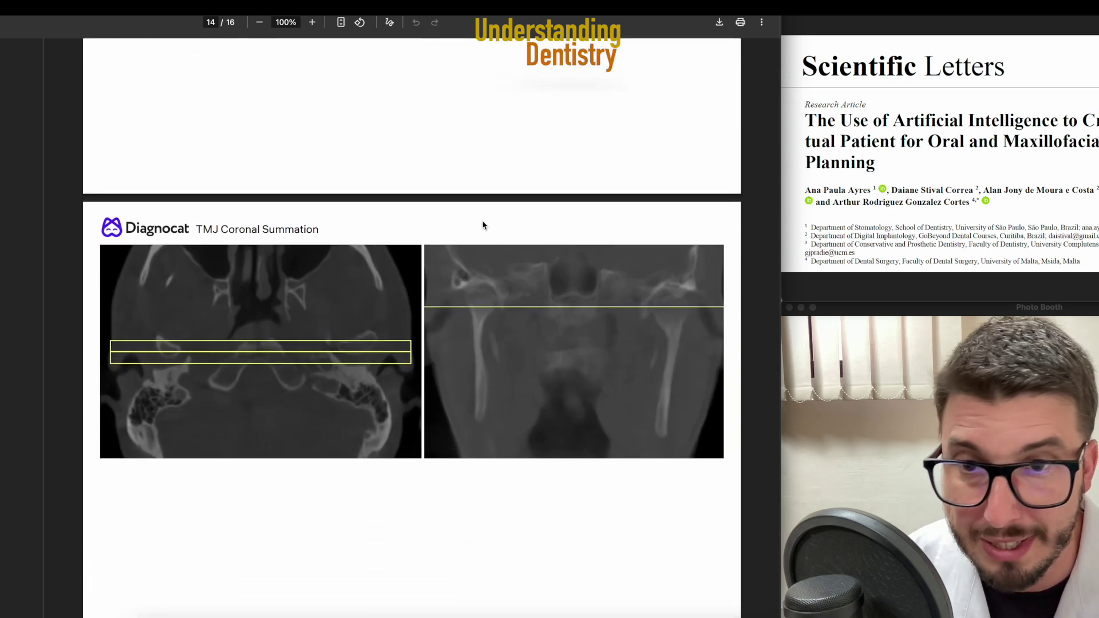
Review the TMJ coronal and sagittal summation pages and continue to the airways page of the report.
scroll(483, 226, "down", 1)
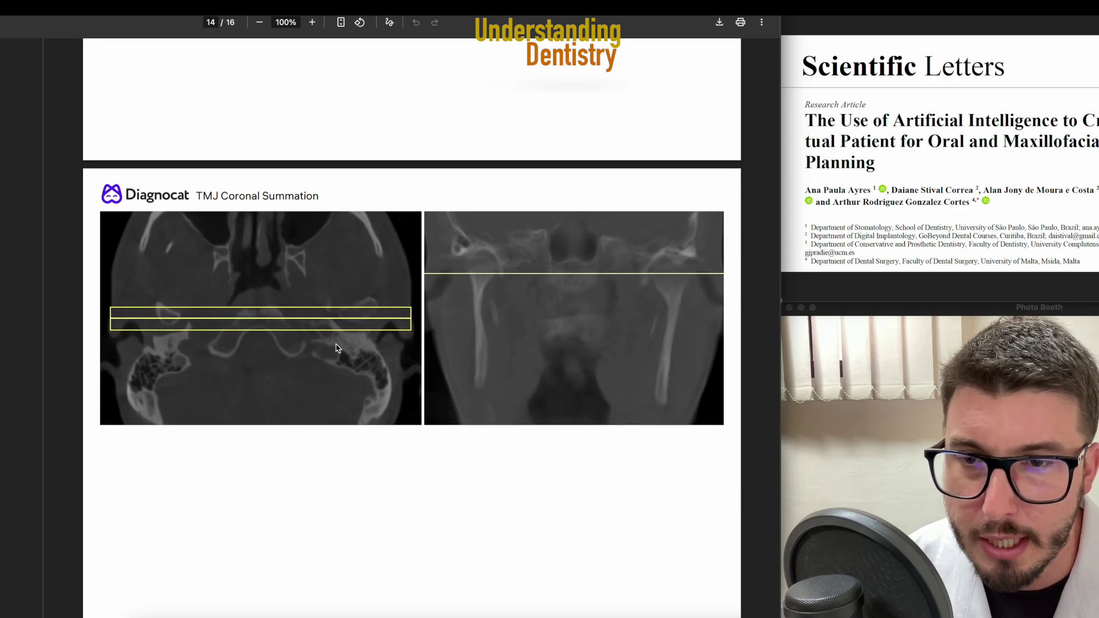
scroll(336, 348, "down", 12)
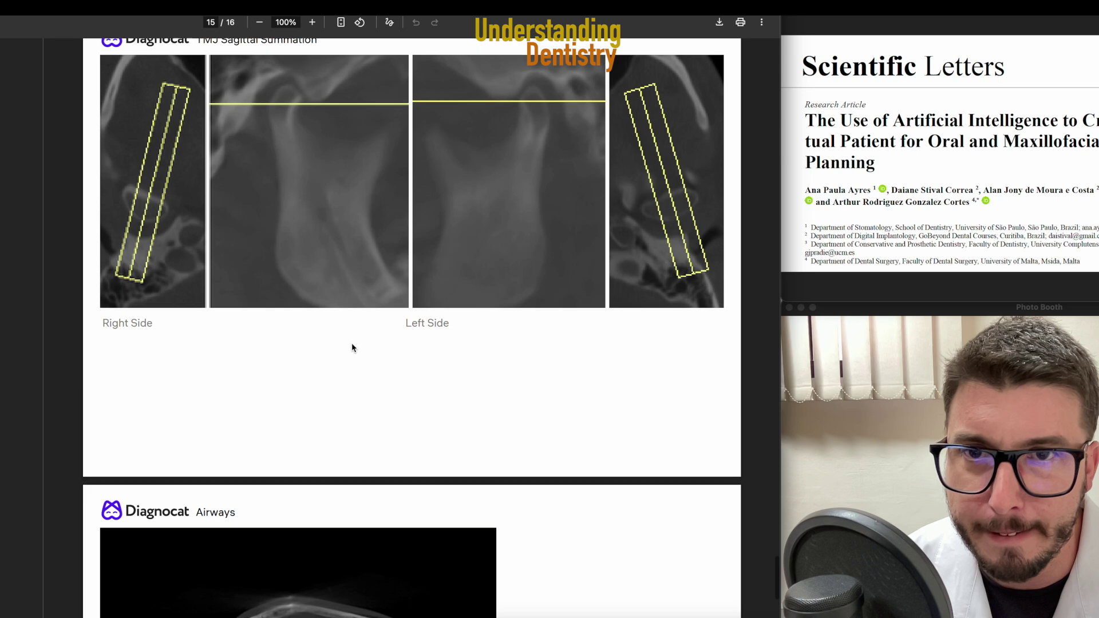
scroll(352, 345, "up", 1)
scroll(351, 345, "down", 1)
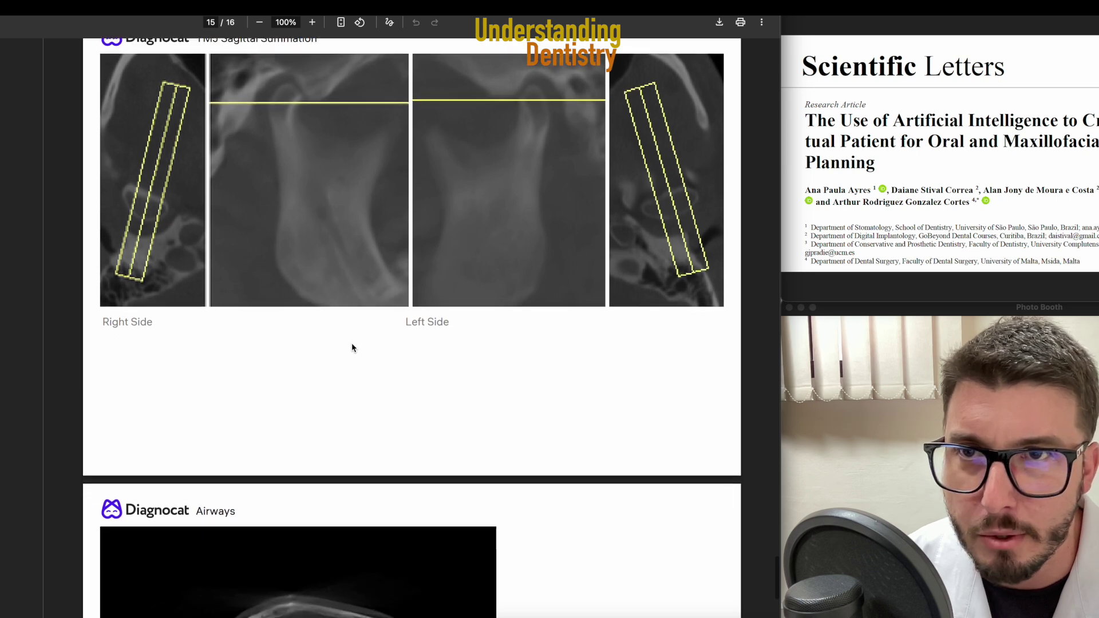
scroll(351, 348, "down", 10)
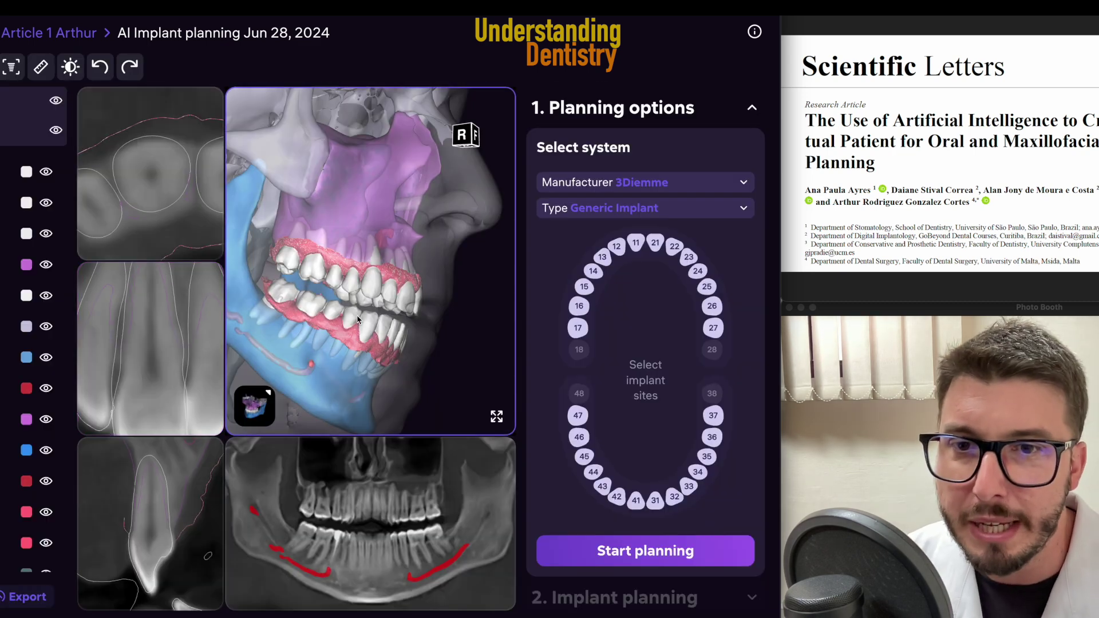
Examine the teeth and pink gingiva up close on the right side of the implant-planning model.
scroll(360, 319, "up", 5)
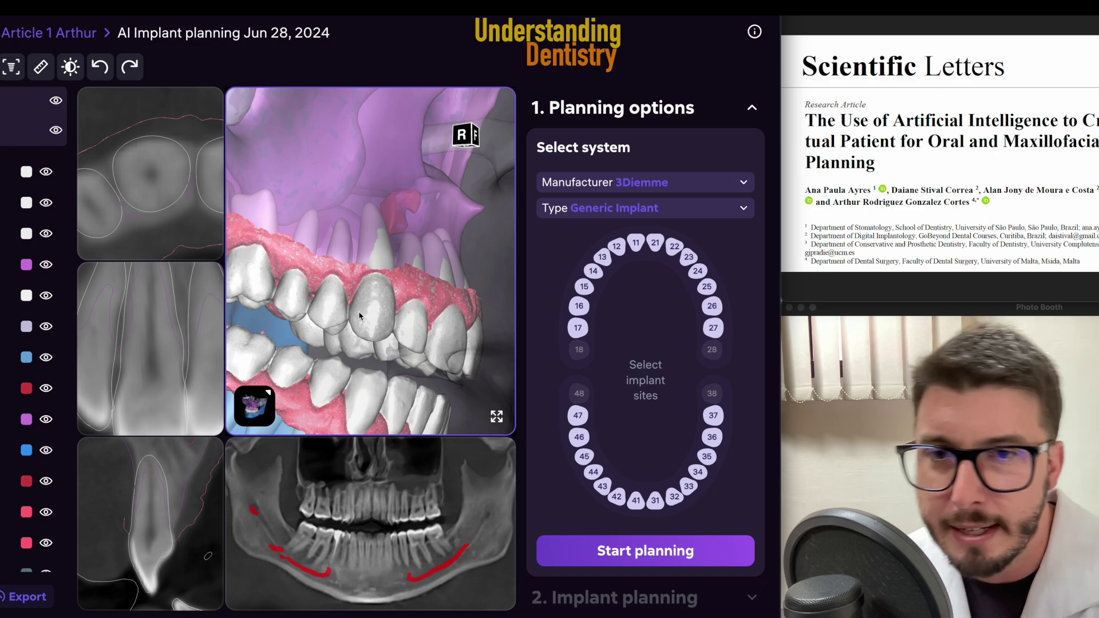
scroll(377, 305, "down", 5)
scroll(377, 305, "up", 2)
mouse_move(372, 304)
left_mouse_down()
mouse_move(389, 312)
mouse_move(363, 290)
left_mouse_up()
scroll(379, 312, "up", 5)
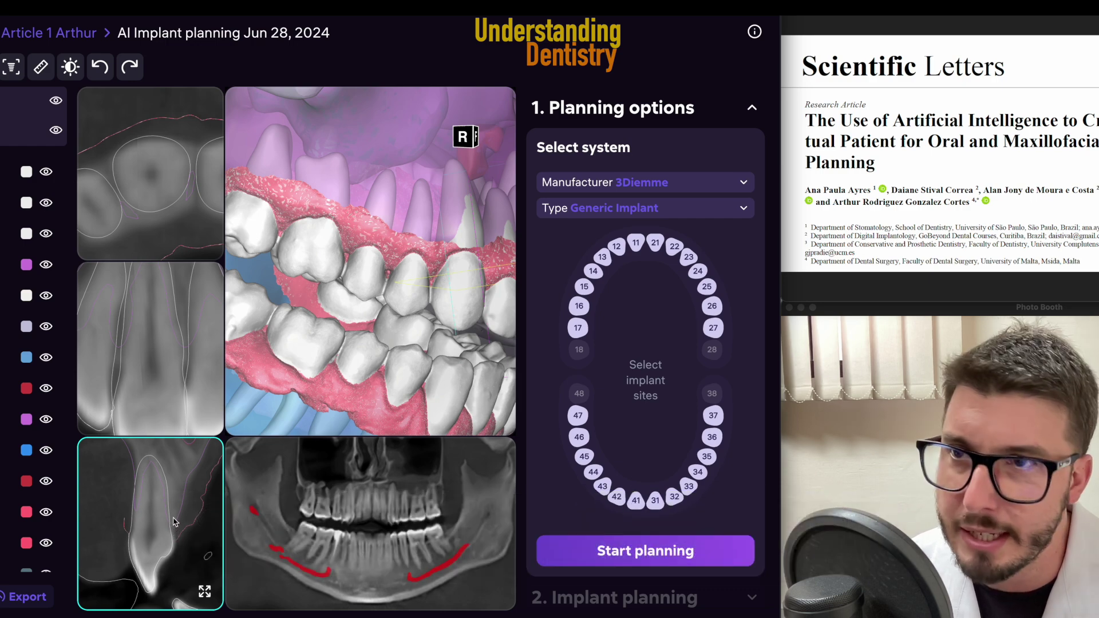
Measure a short distance along the edge of the upper tooth in the cross-sectional slice.
left_click(41, 67)
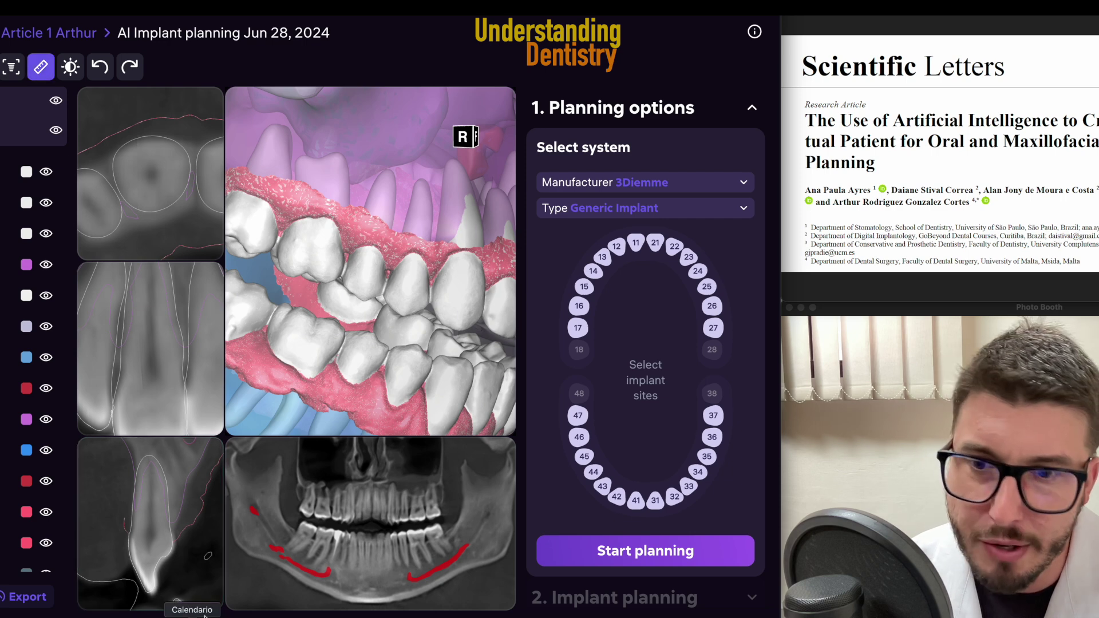
left_click(175, 543)
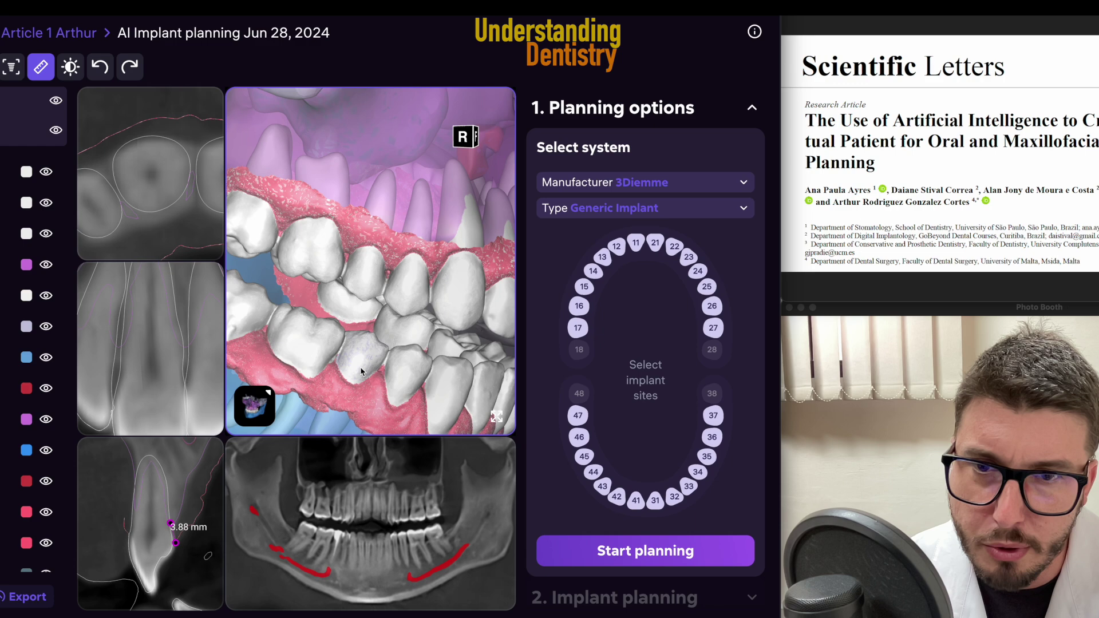
Inspect the slices through lower right tooth 45, choose 45 as the implant site and start the planning.
left_click(264, 309)
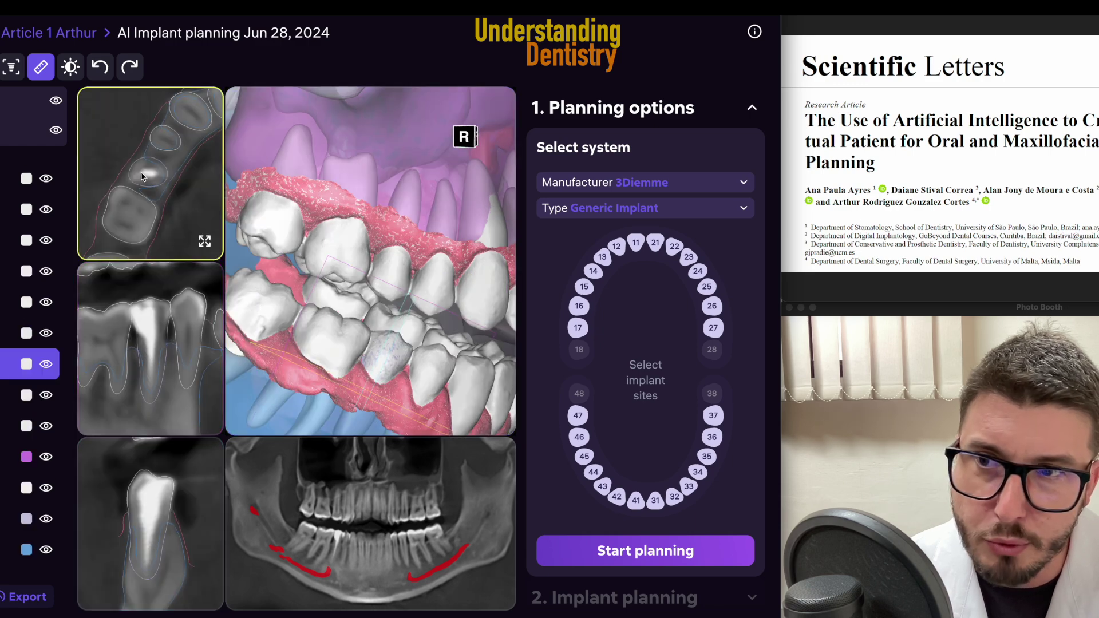
left_click(397, 363)
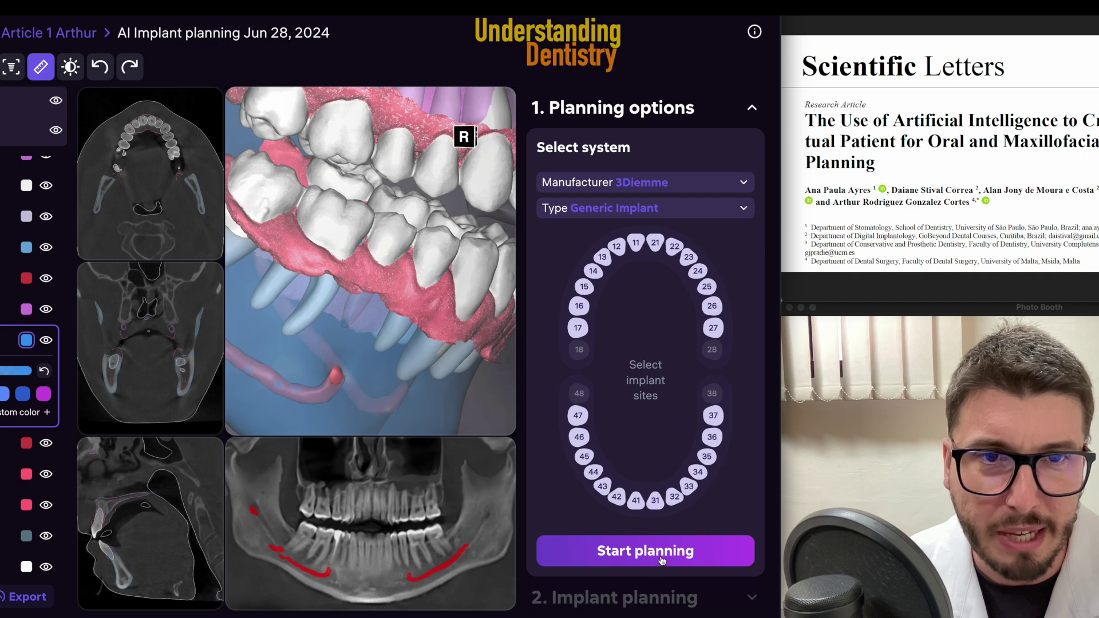
left_click(584, 457)
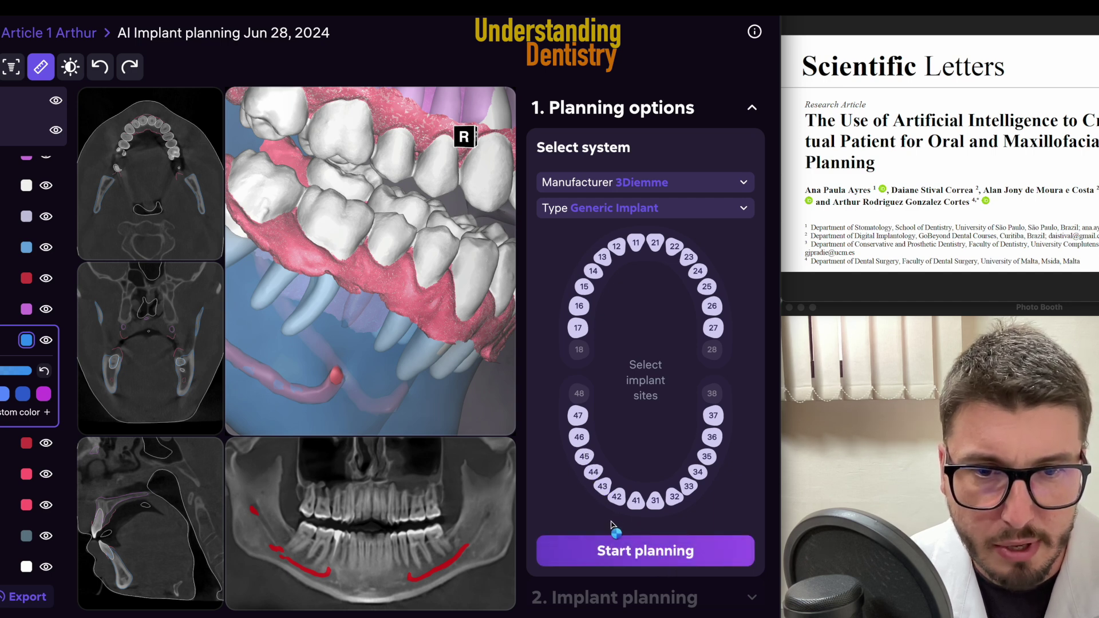
left_click(619, 553)
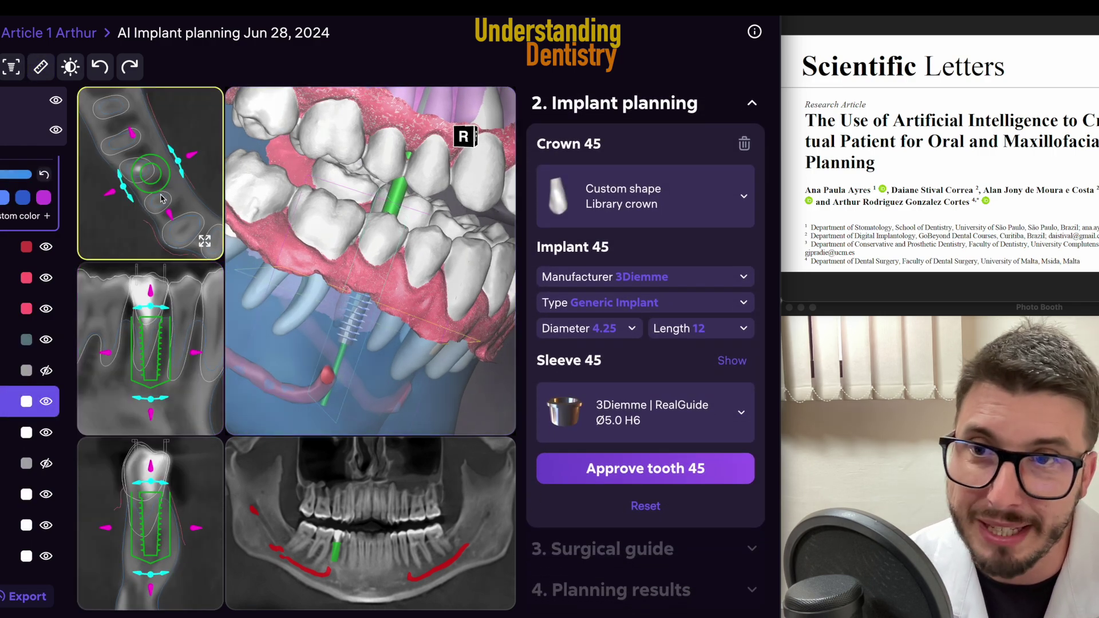
Shift implant 45 slightly in the axial slice to centre it over the tooth root.
left_click_drag(150, 177, 147, 176)
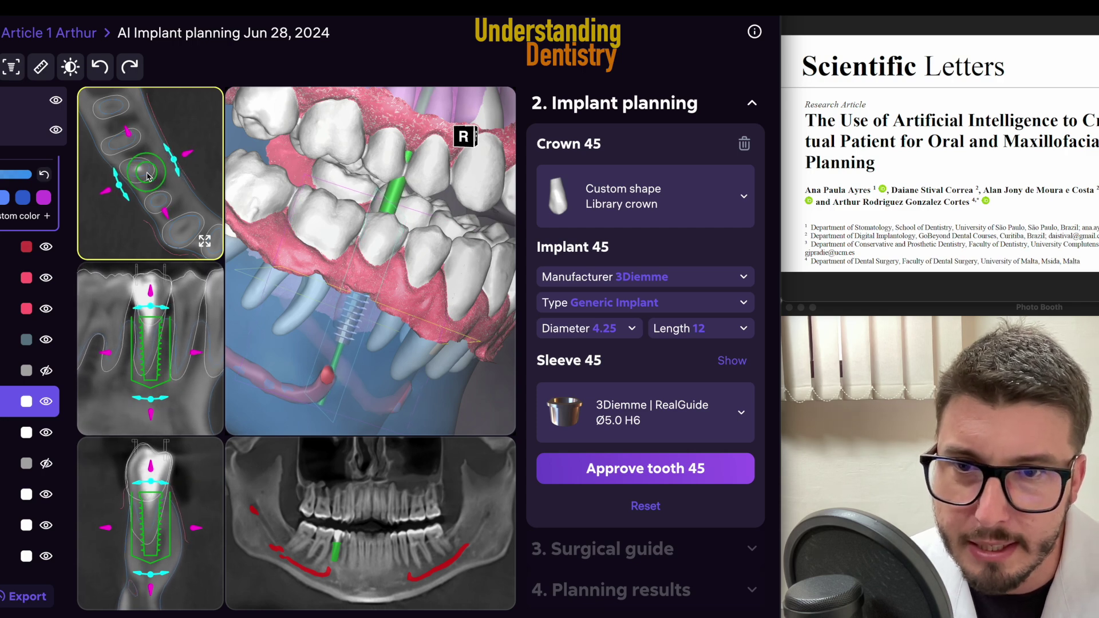
Check implant 45 against the mandibular canal in the 3D model and nudge the implant slightly in the cross-sectional slice.
scroll(352, 359, "up", 3)
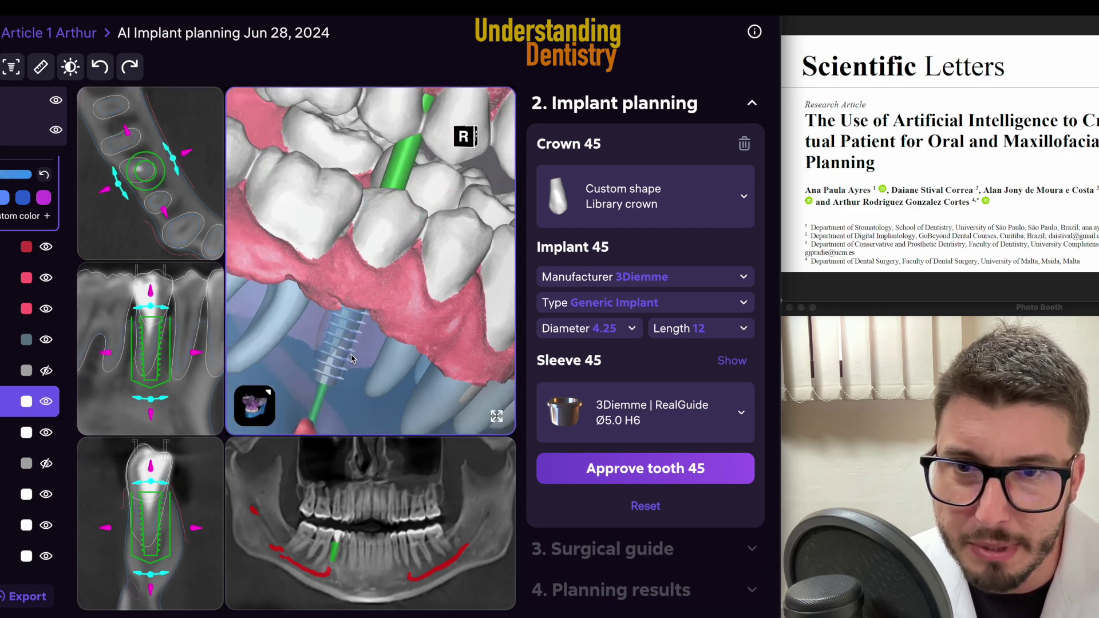
left_click_drag(355, 359, 349, 331)
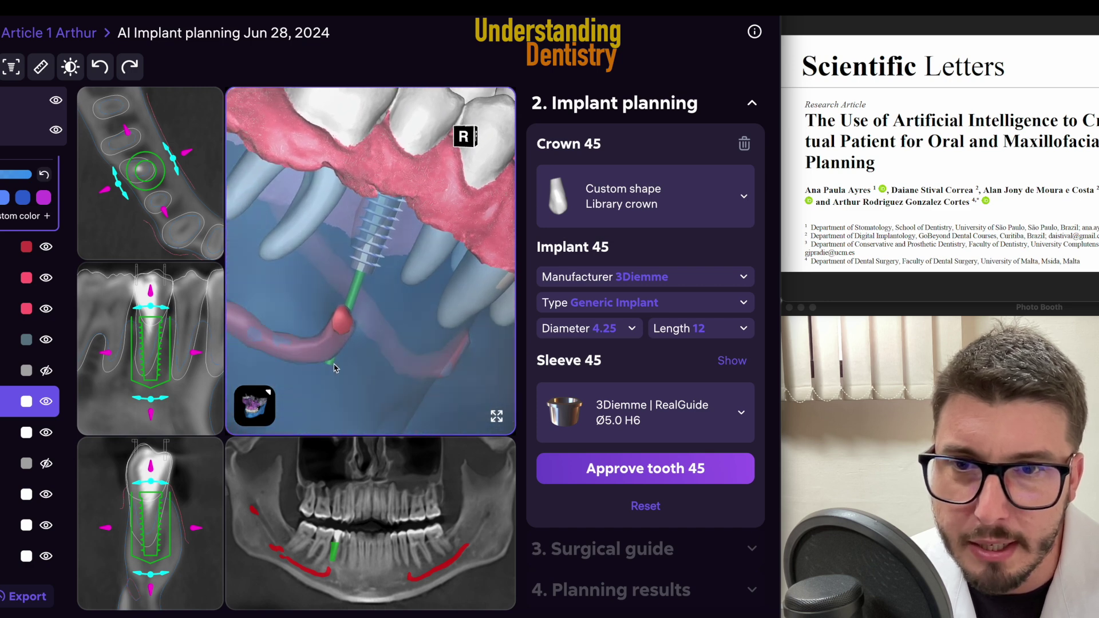
left_click_drag(359, 322, 364, 313)
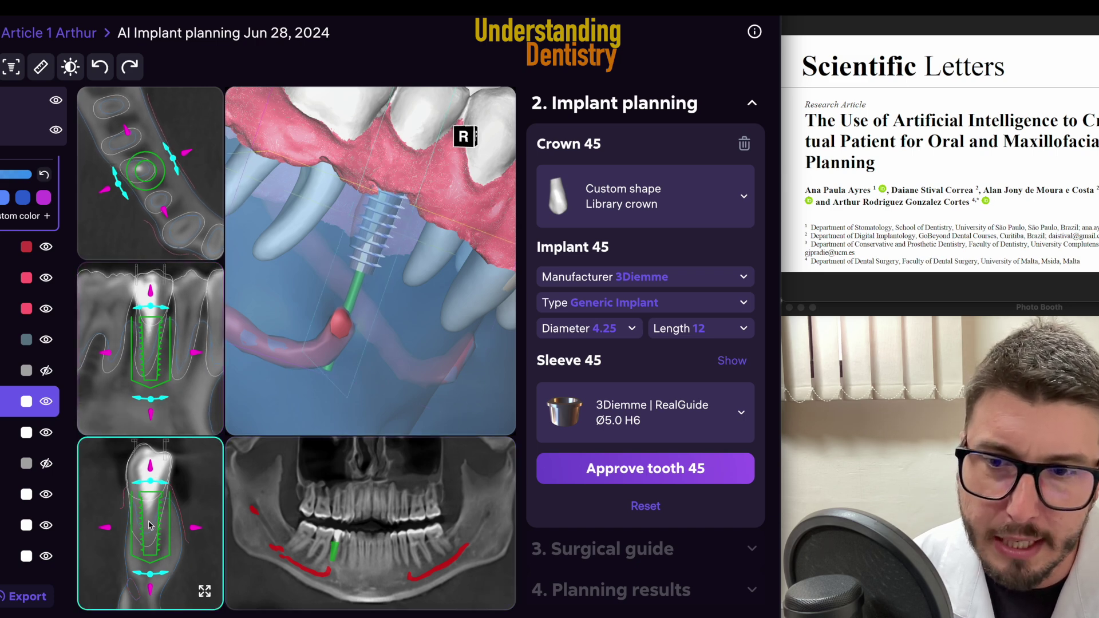
left_click_drag(148, 525, 148, 522)
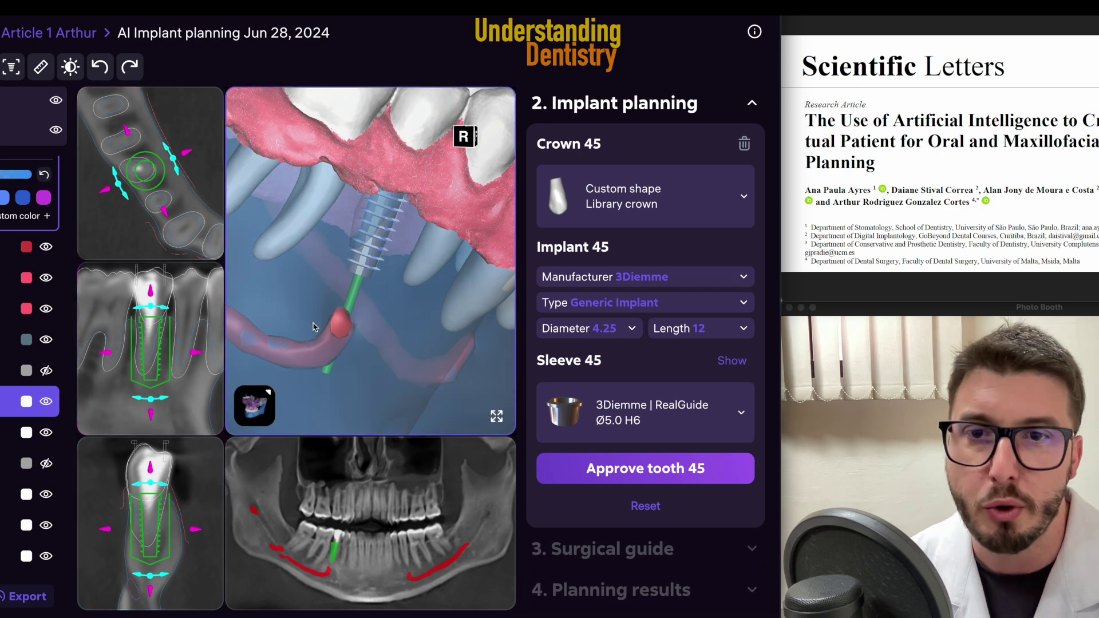
Approve the implant plan for tooth 45 and generate the surgical guide.
left_click_drag(433, 300, 481, 238)
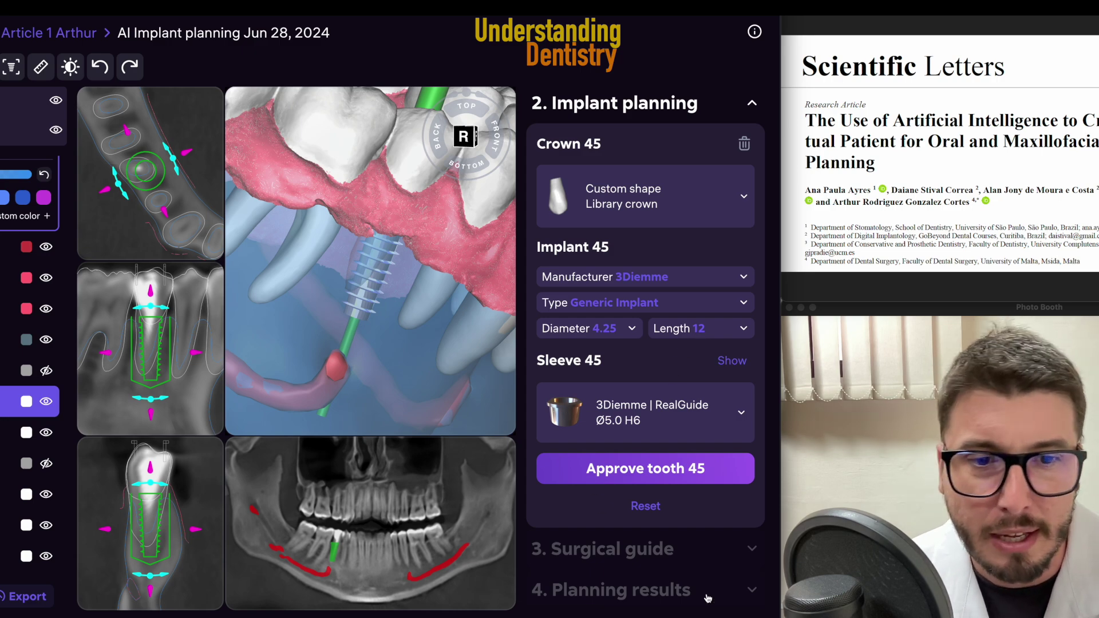
left_click(672, 471)
left_click(675, 338)
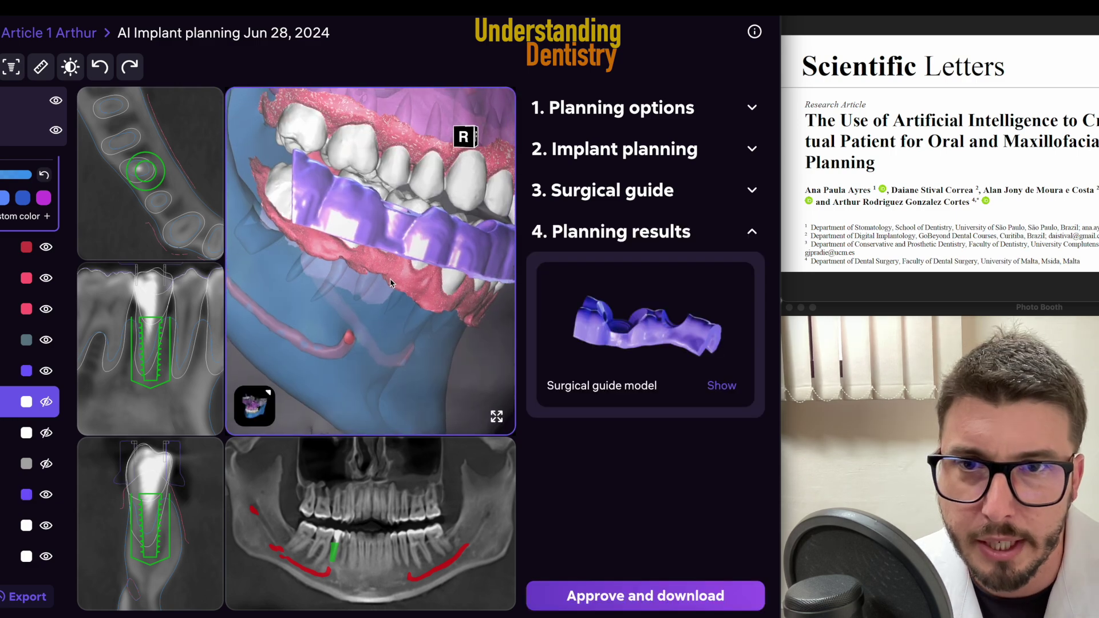
Inspect the surgical guide's fit over the lower teeth and its sleeve opening at site 45, selecting the guide in the 3D model.
left_click_drag(381, 291, 324, 307)
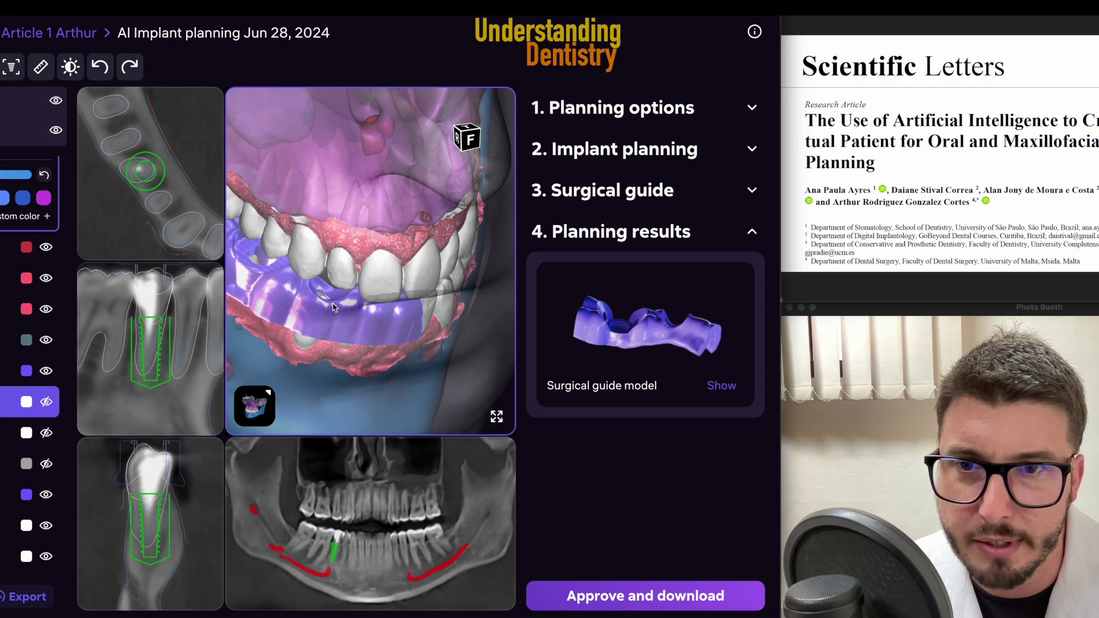
scroll(326, 305, "up", 8)
left_click_drag(248, 356, 298, 365)
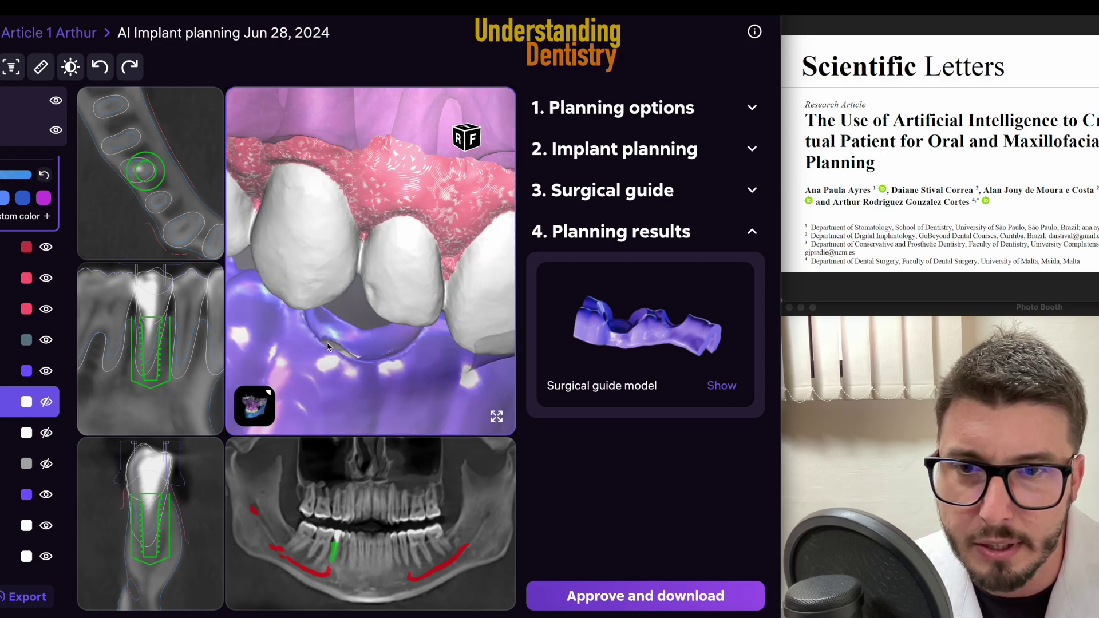
left_click_drag(337, 353, 413, 312)
left_click(410, 314)
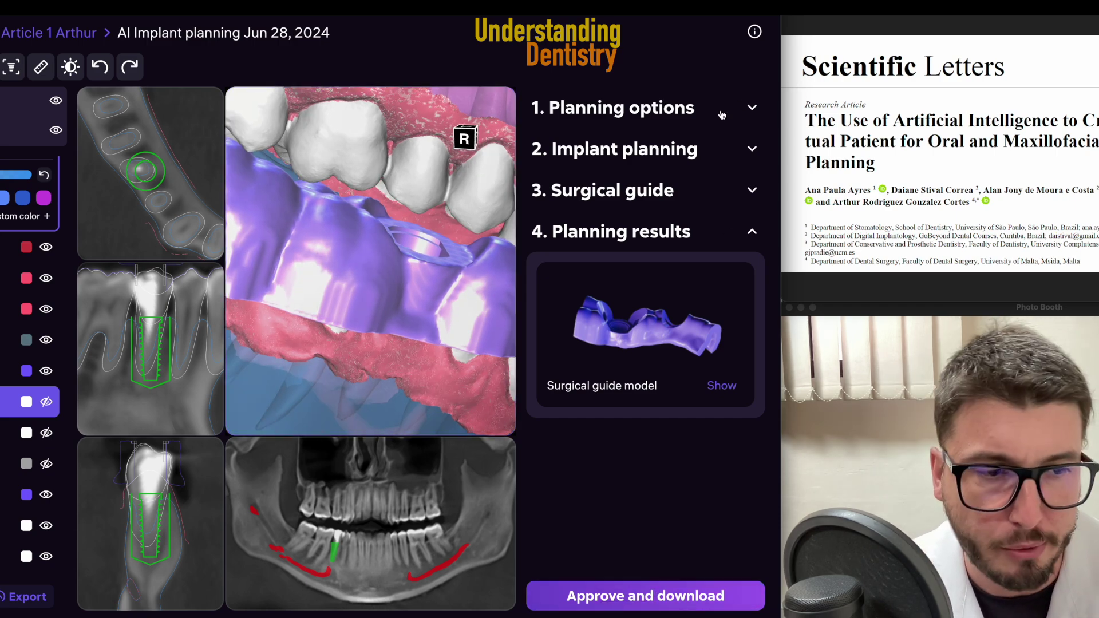
left_click(405, 263)
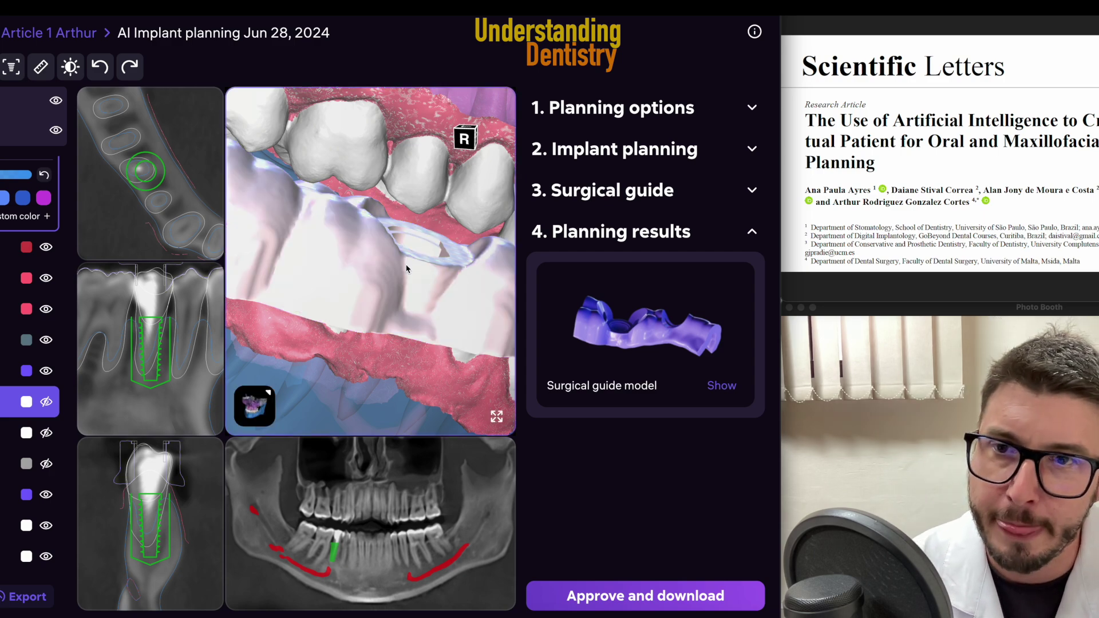